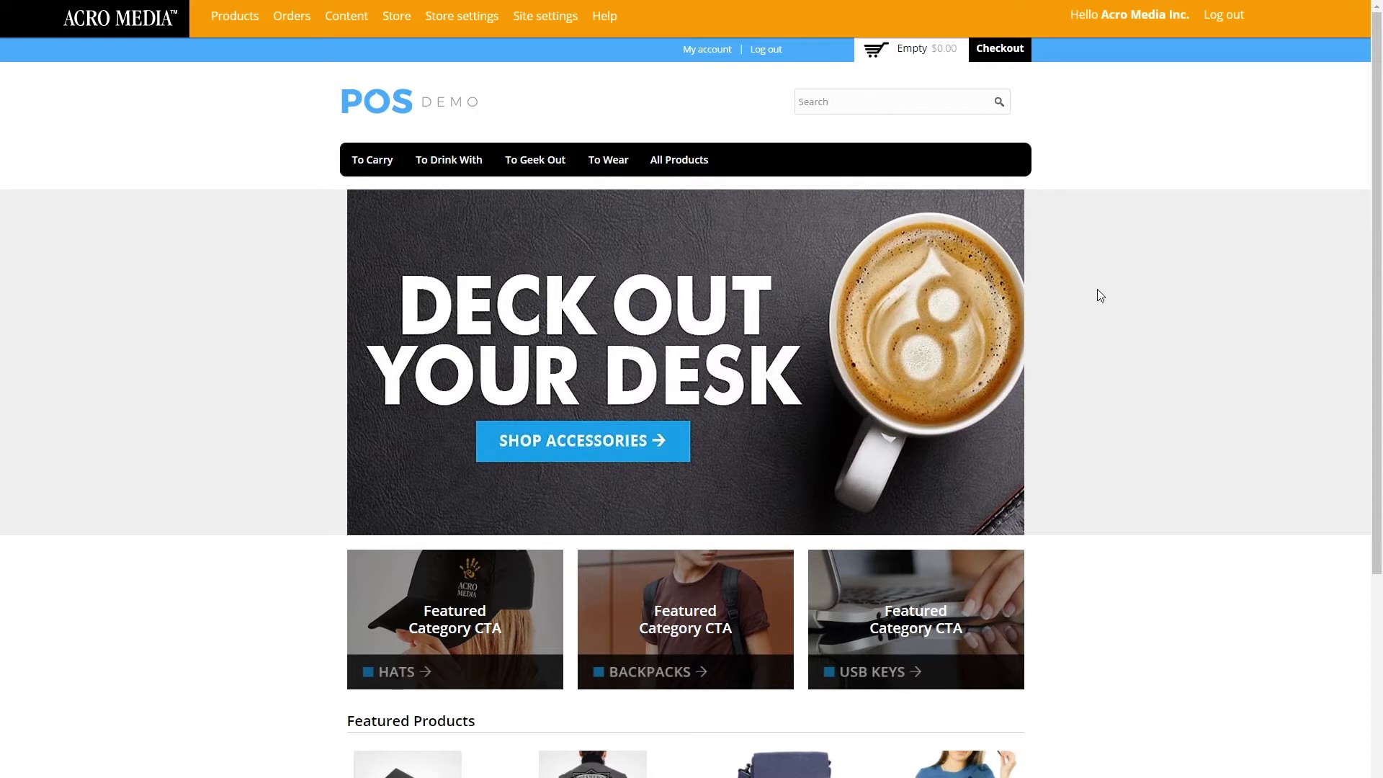
Step: Go to Store settings > Point of Sale and open the POS Registers list
{"action": "mouse_move", "coordinate": [456, 28]}
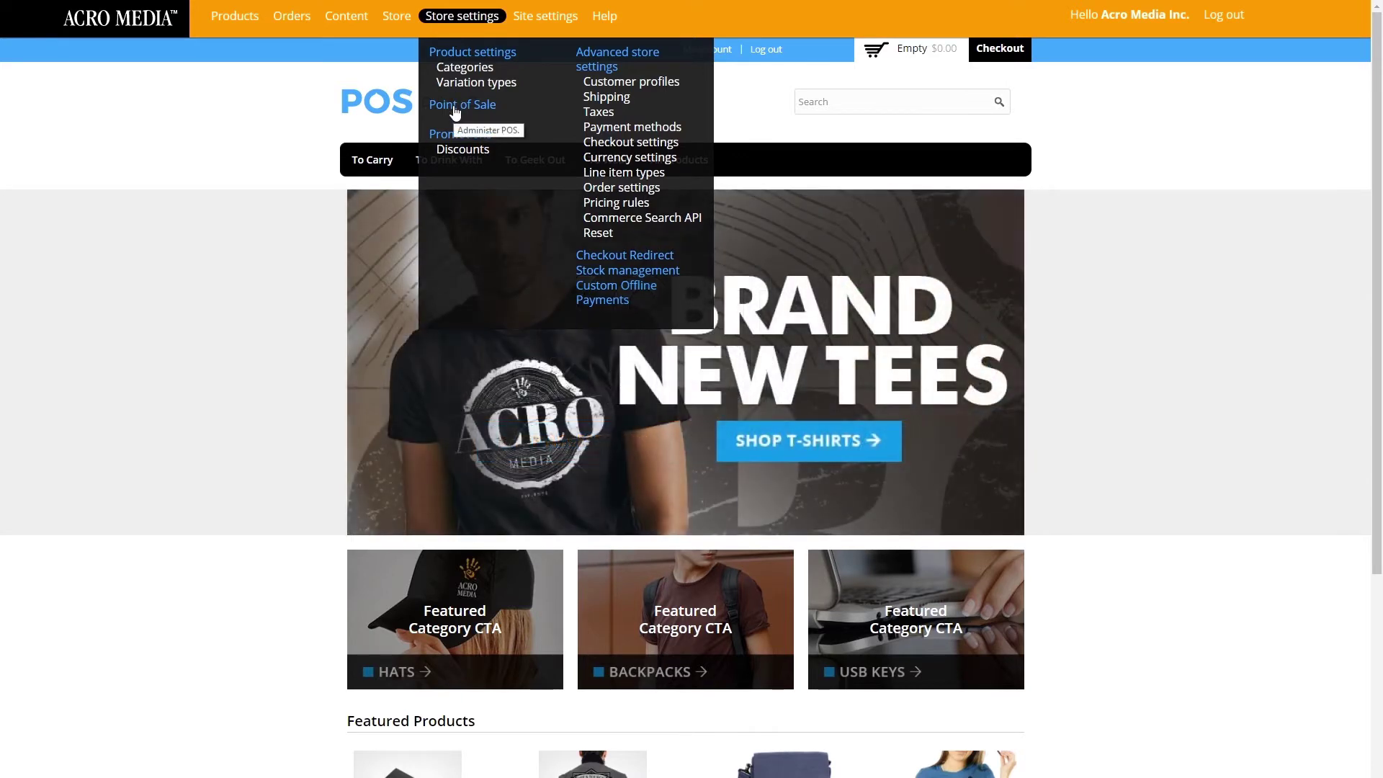
{"action": "left_click", "coordinate": [454, 107]}
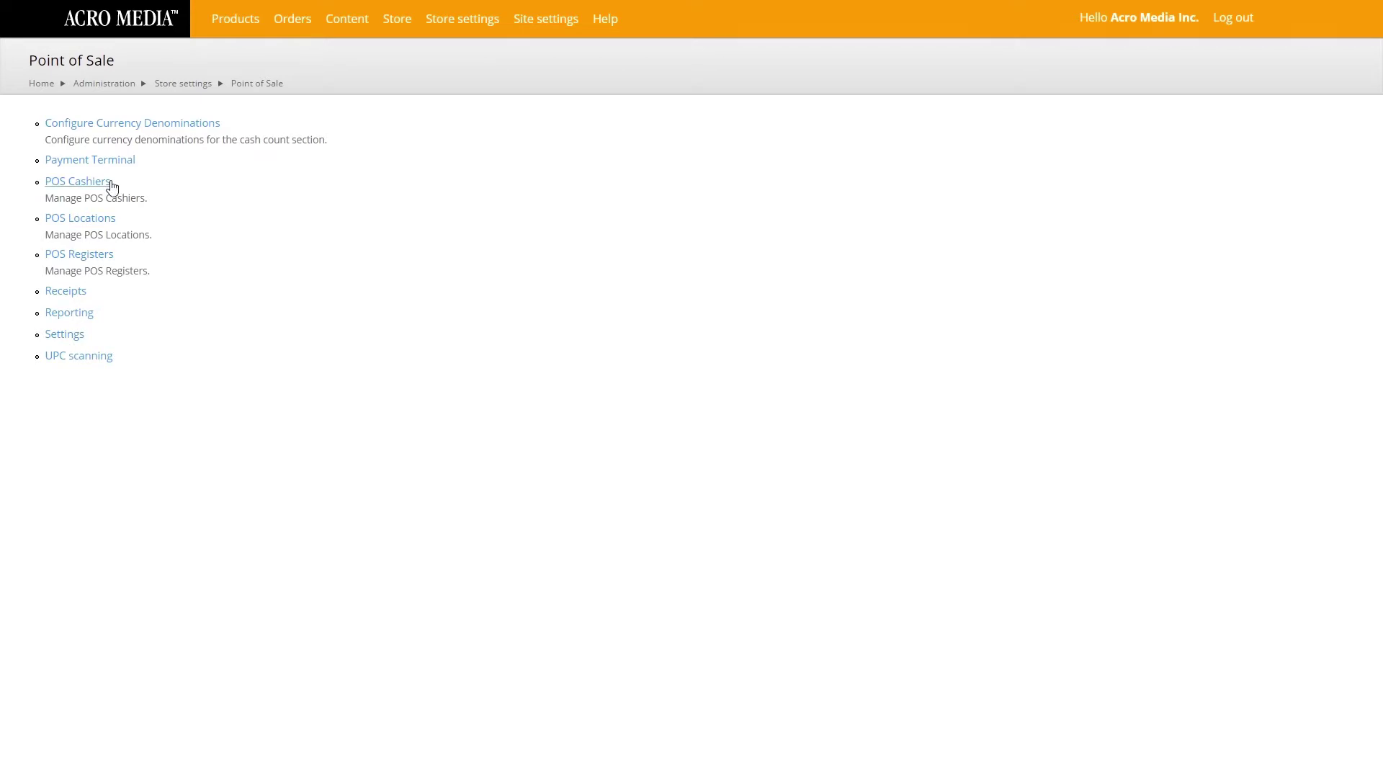
{"action": "left_click", "coordinate": [96, 258]}
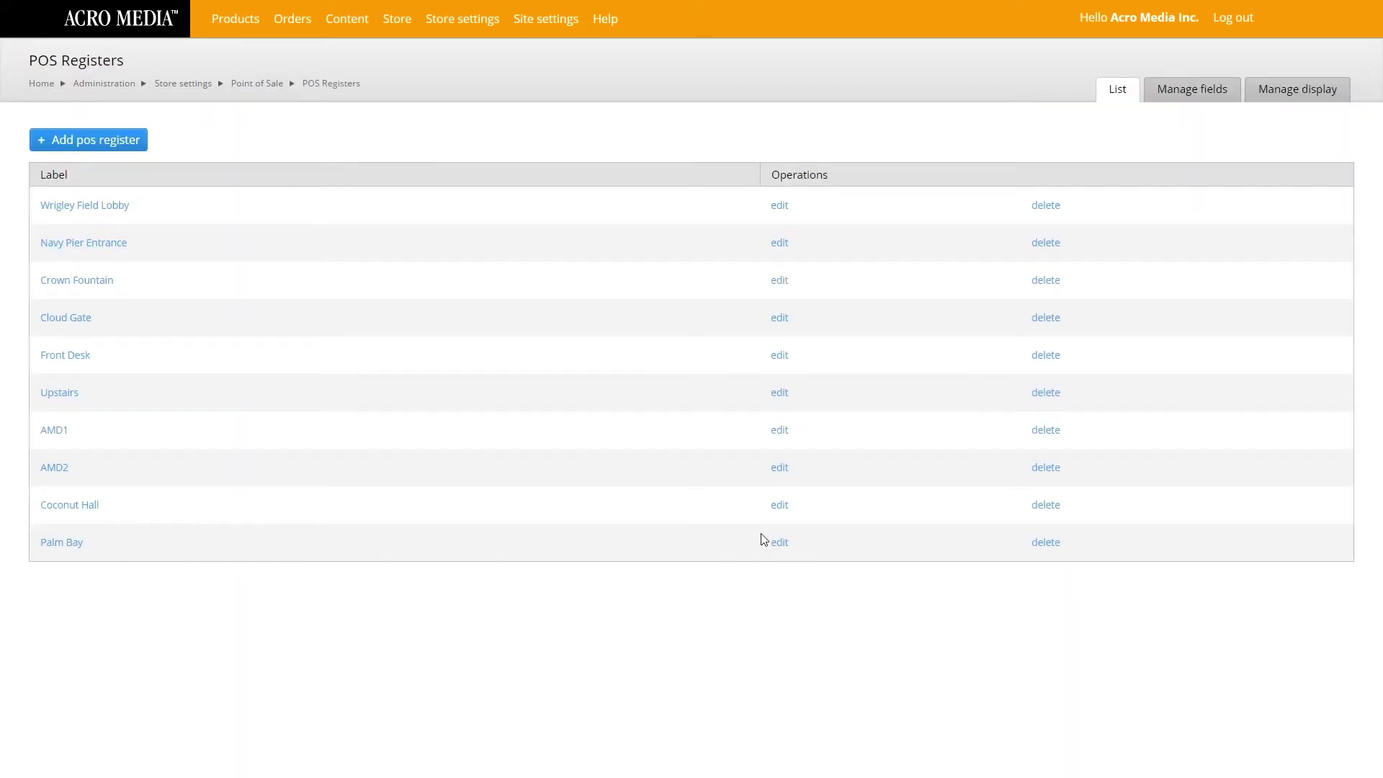
Step: Inspect the Palm Bay register, leaving its Acro Media Hawaii location unchanged, and return to Point of Sale settings
{"action": "left_click", "coordinate": [779, 545]}
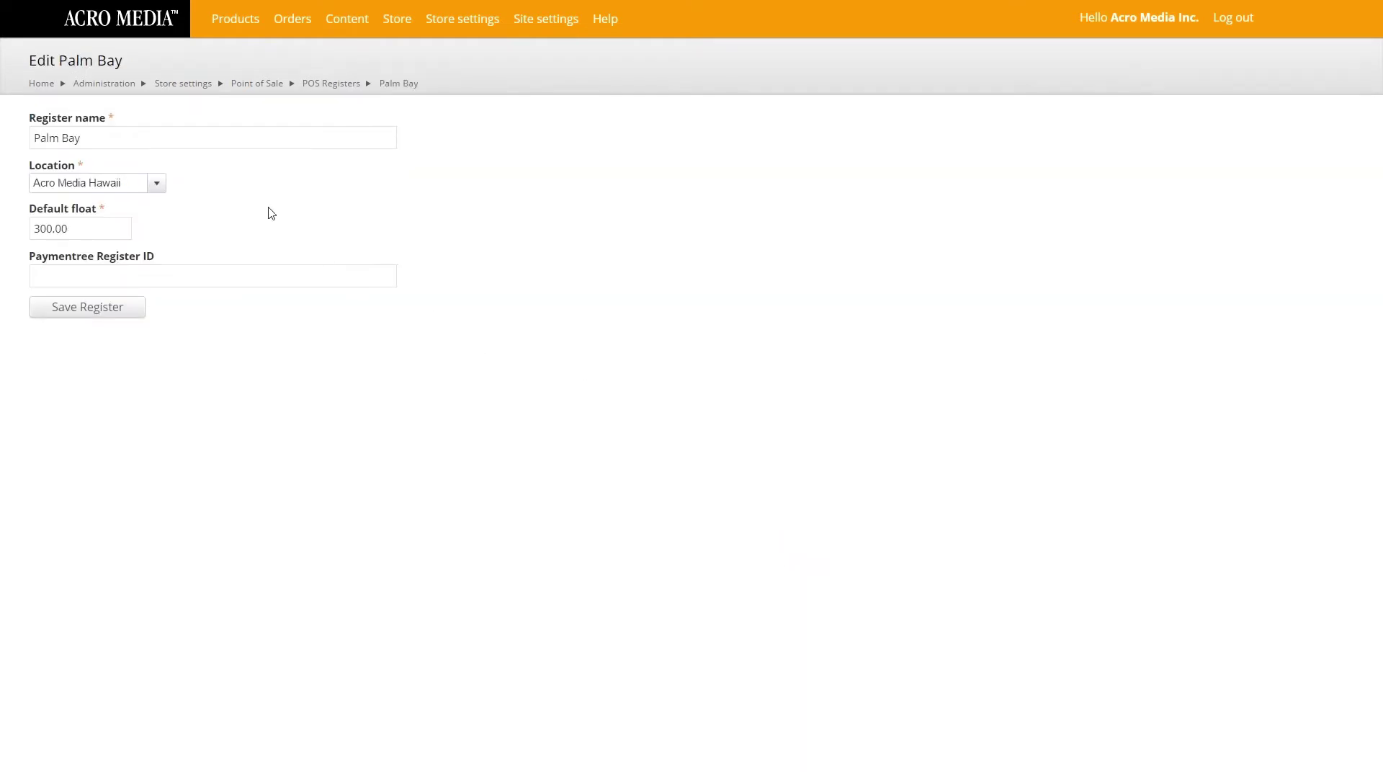
{"action": "left_click", "coordinate": [157, 187]}
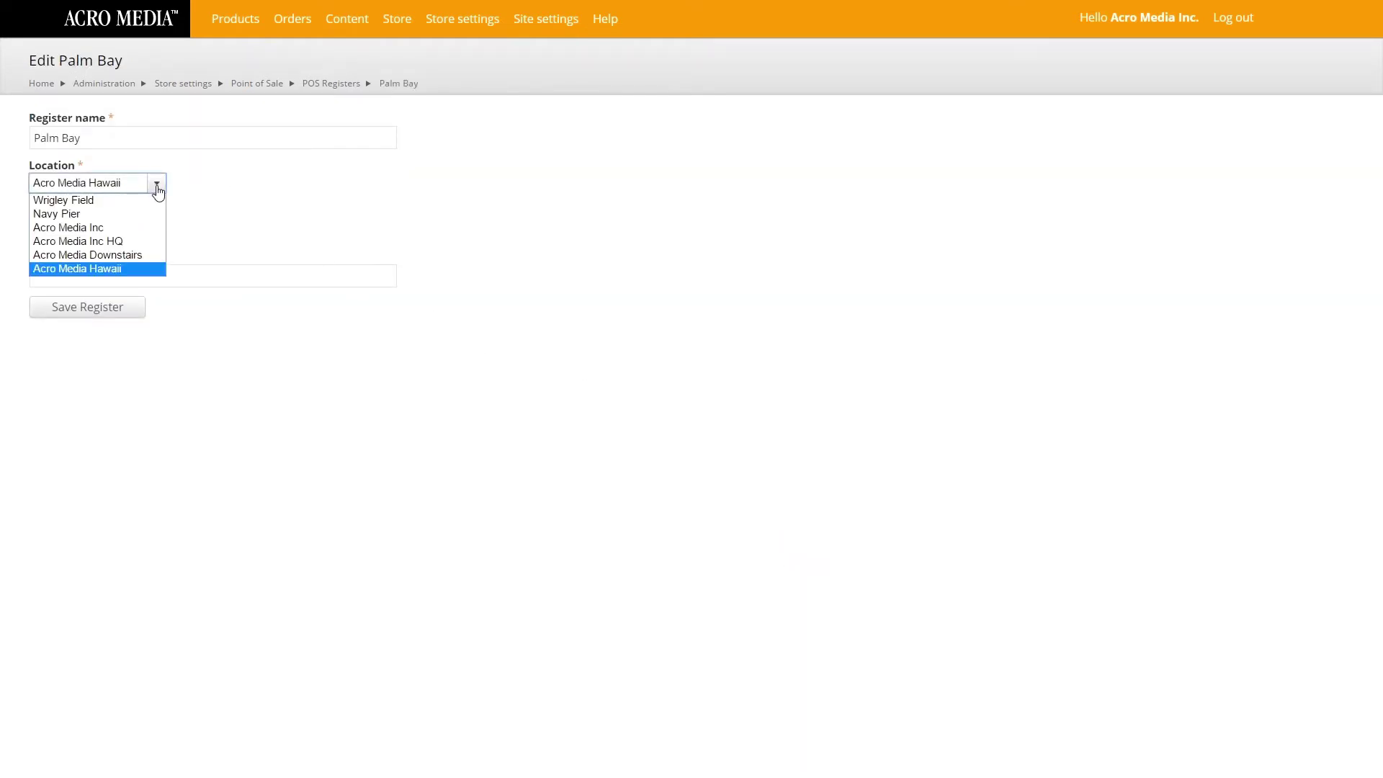
{"action": "left_click", "coordinate": [157, 188]}
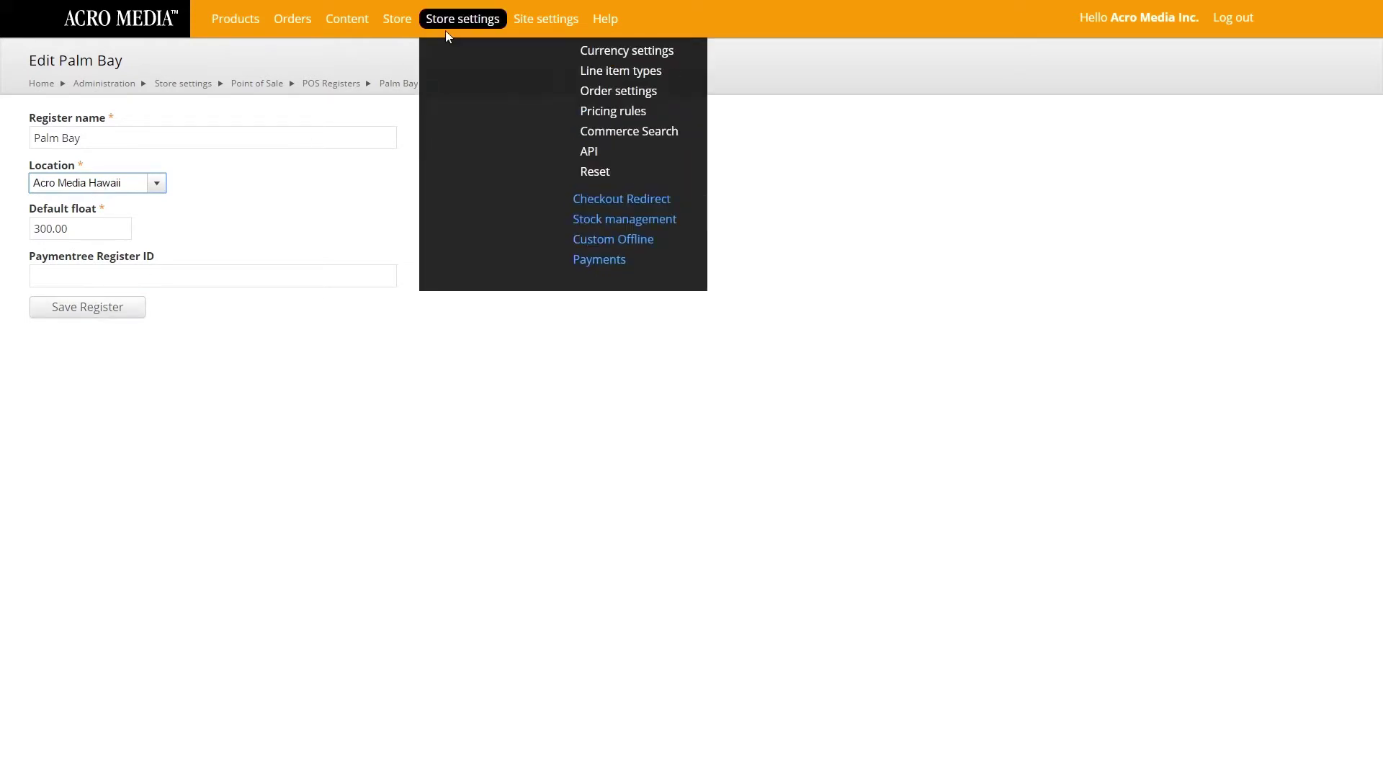
{"action": "left_click", "coordinate": [458, 125]}
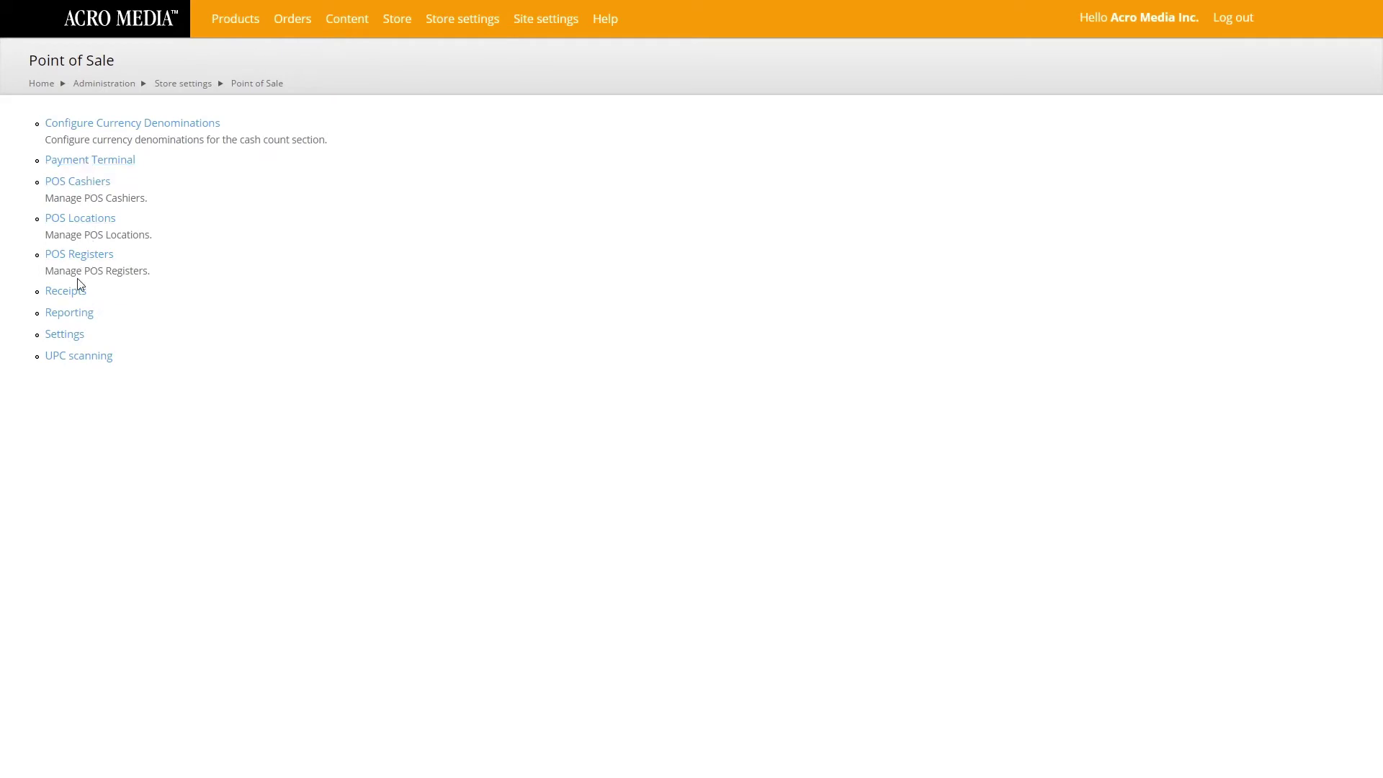
{"action": "left_click", "coordinate": [72, 299]}
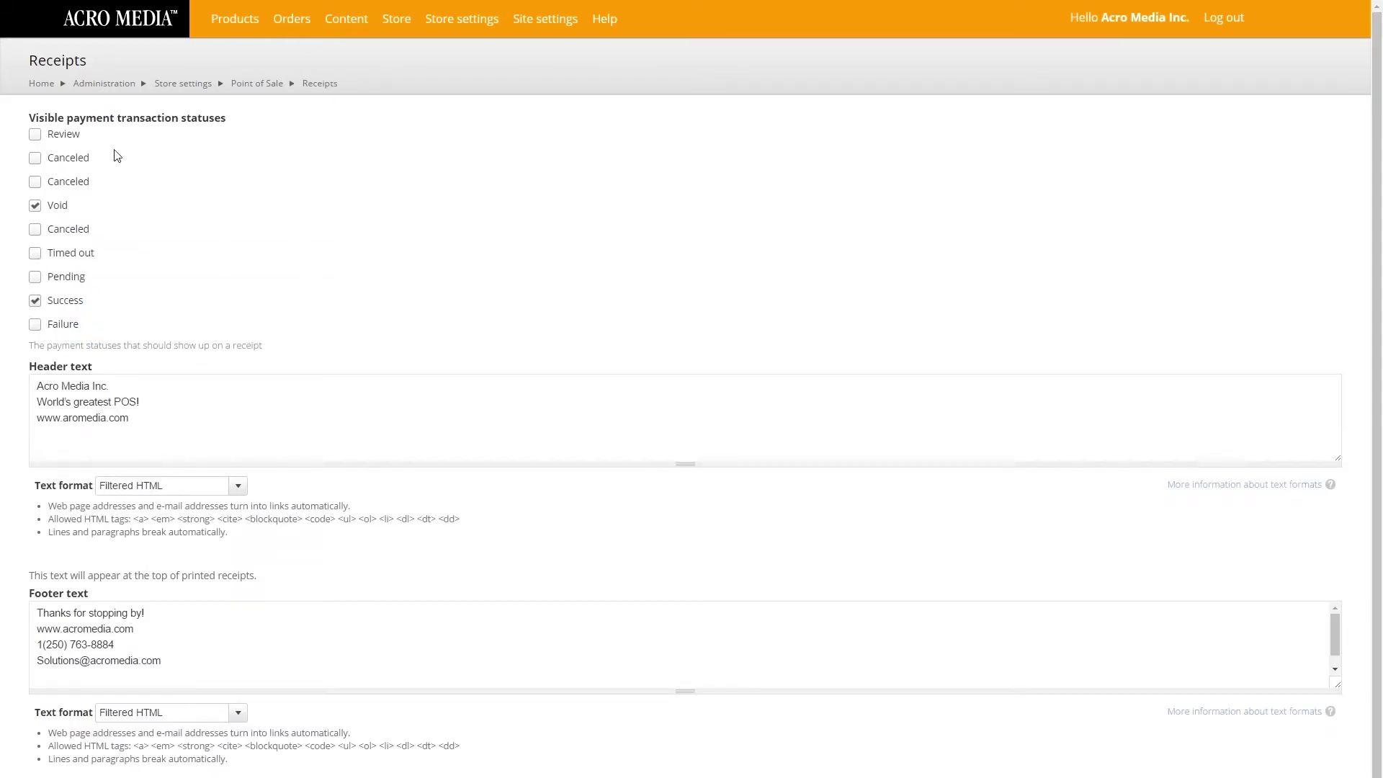
{"action": "scroll", "coordinate": [413, 275], "scroll_direction": "down", "scroll_amount": 1}
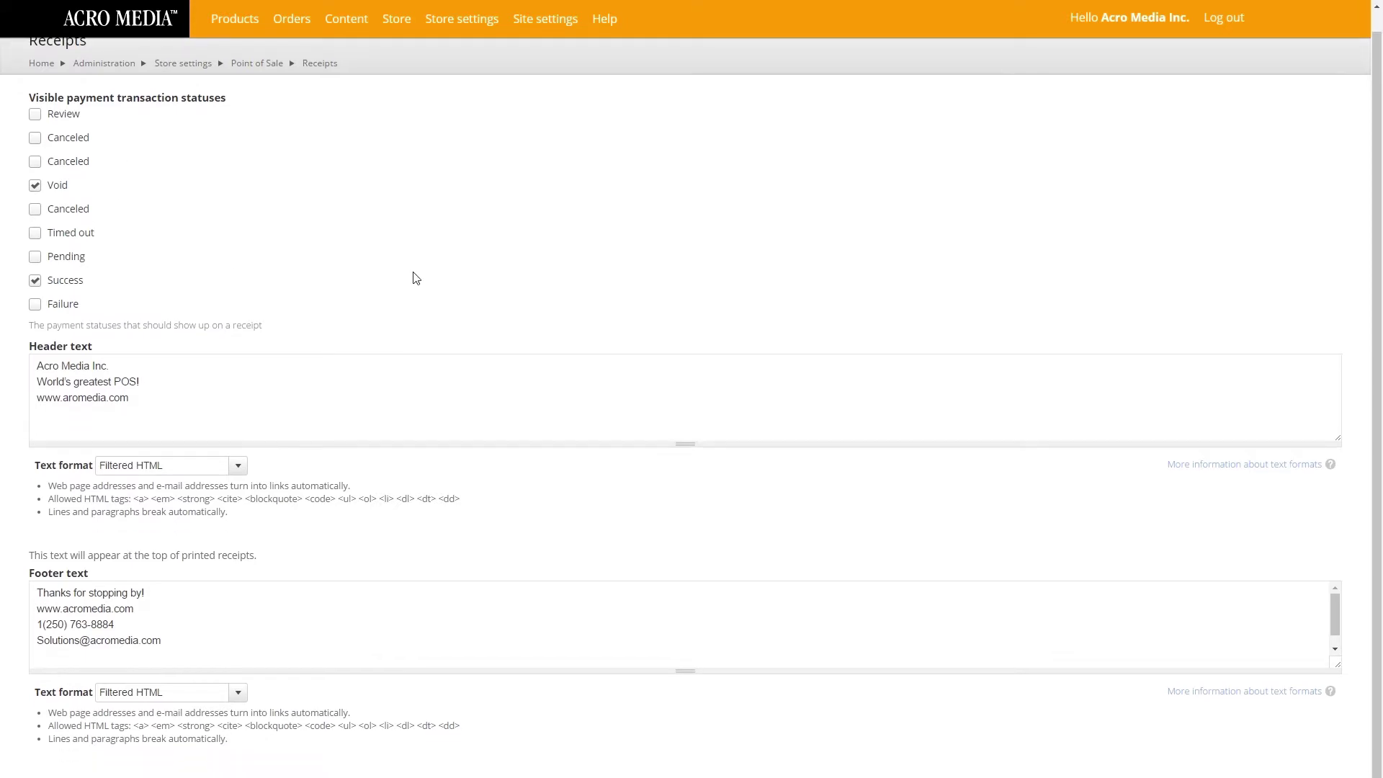
{"action": "left_click", "coordinate": [237, 377]}
{"action": "left_click", "coordinate": [137, 621]}
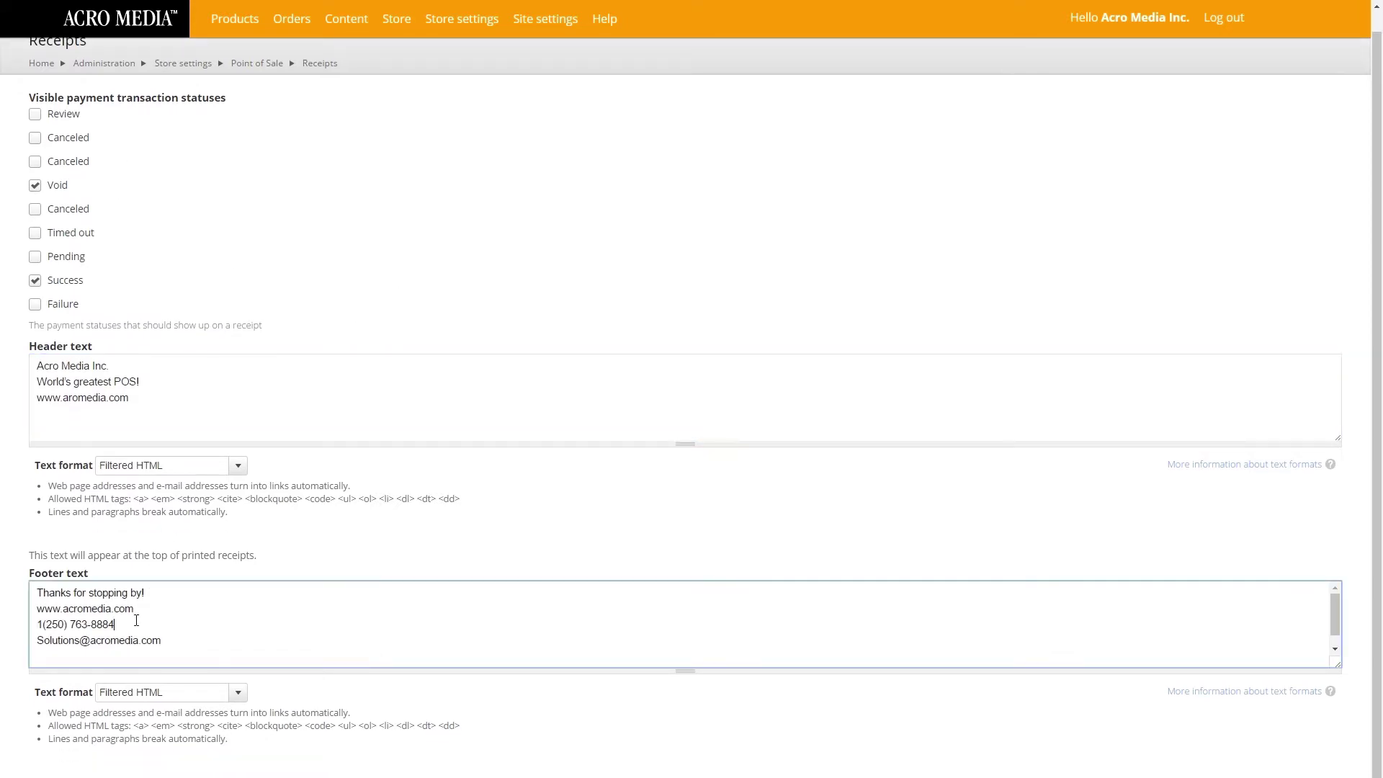
{"action": "scroll", "coordinate": [194, 562], "scroll_direction": "up", "scroll_amount": 1}
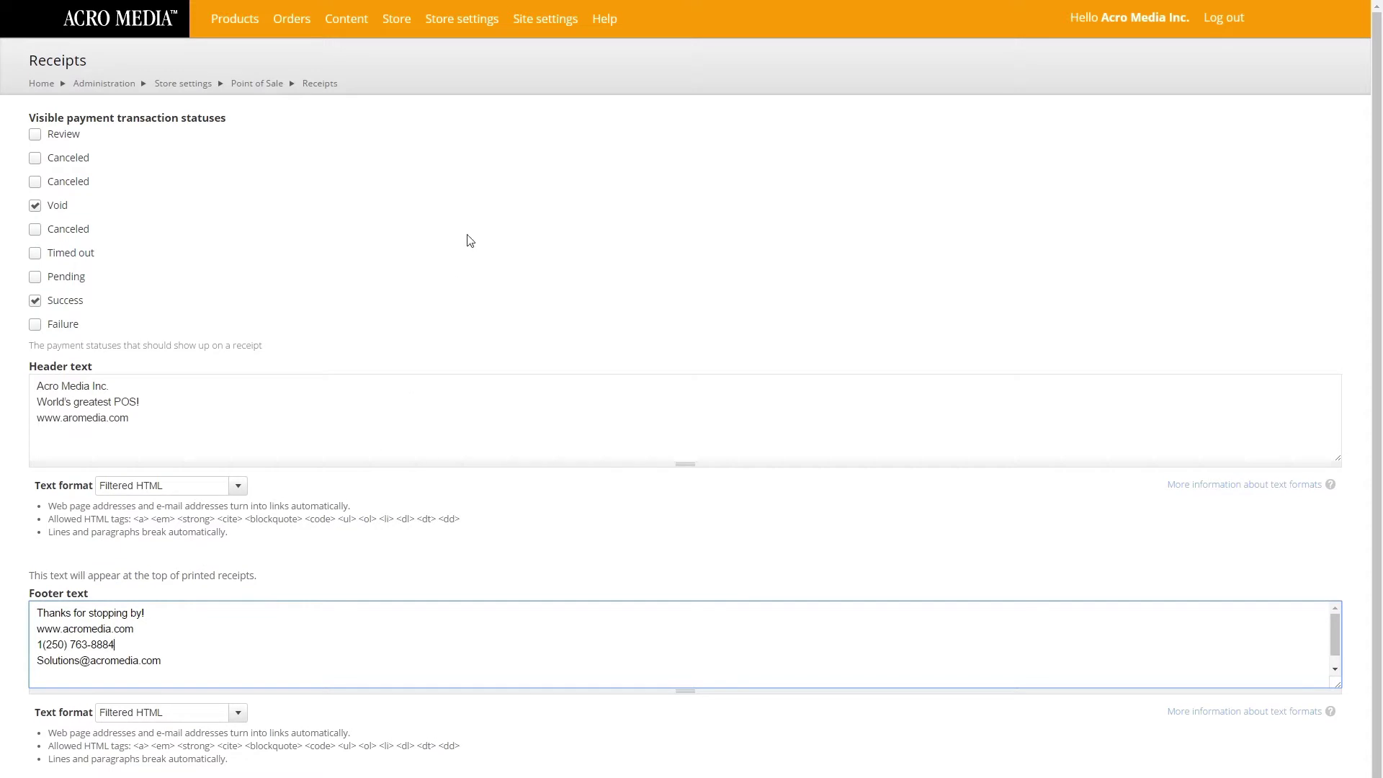
{"action": "mouse_move", "coordinate": [462, 19]}
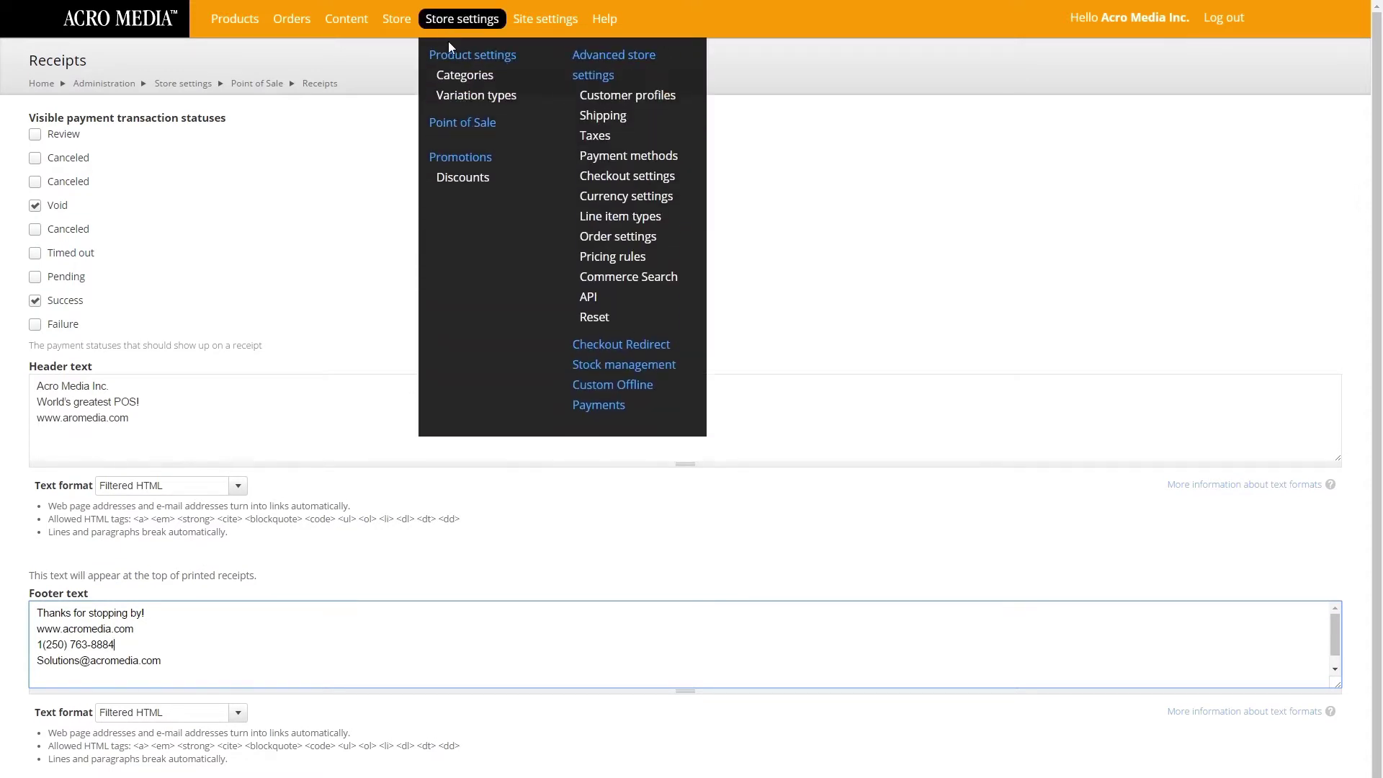
{"action": "left_click", "coordinate": [462, 124]}
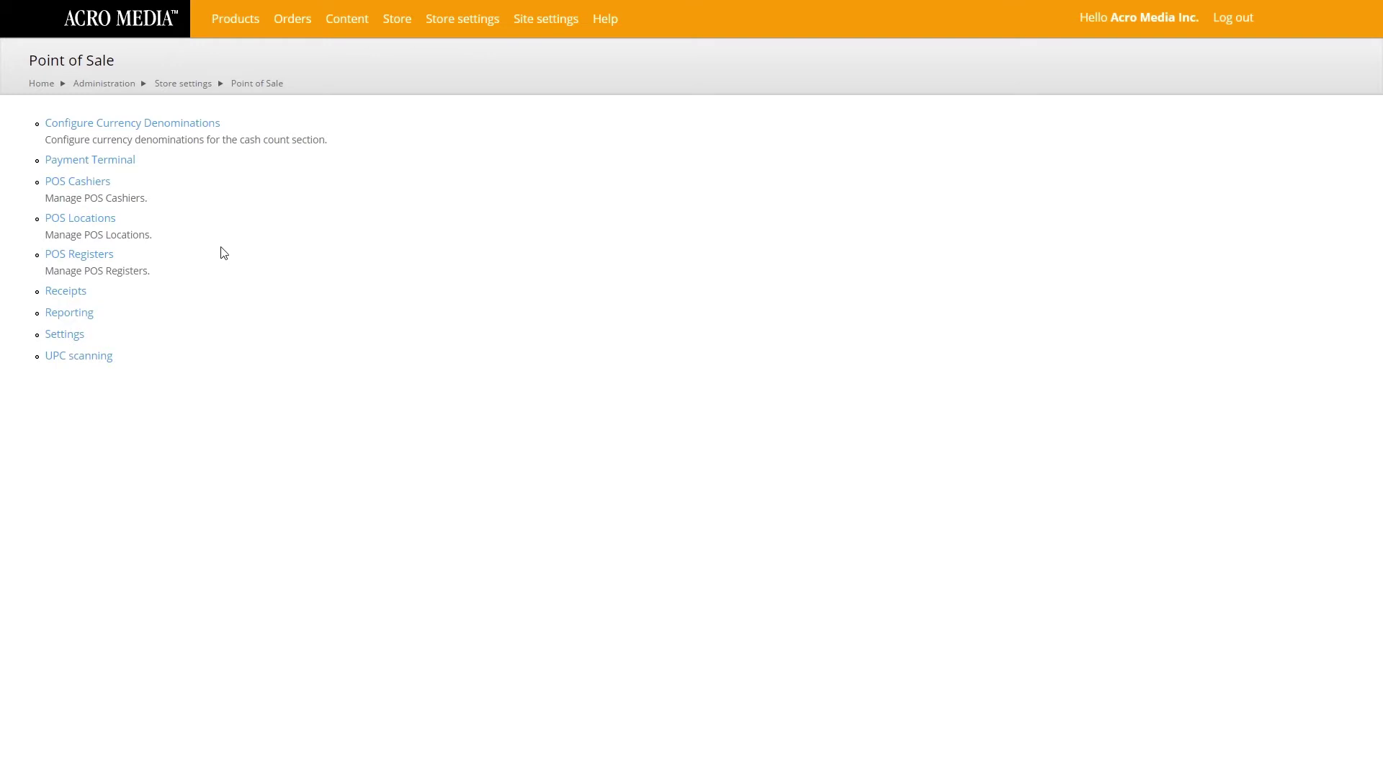
{"action": "mouse_move", "coordinate": [401, 19]}
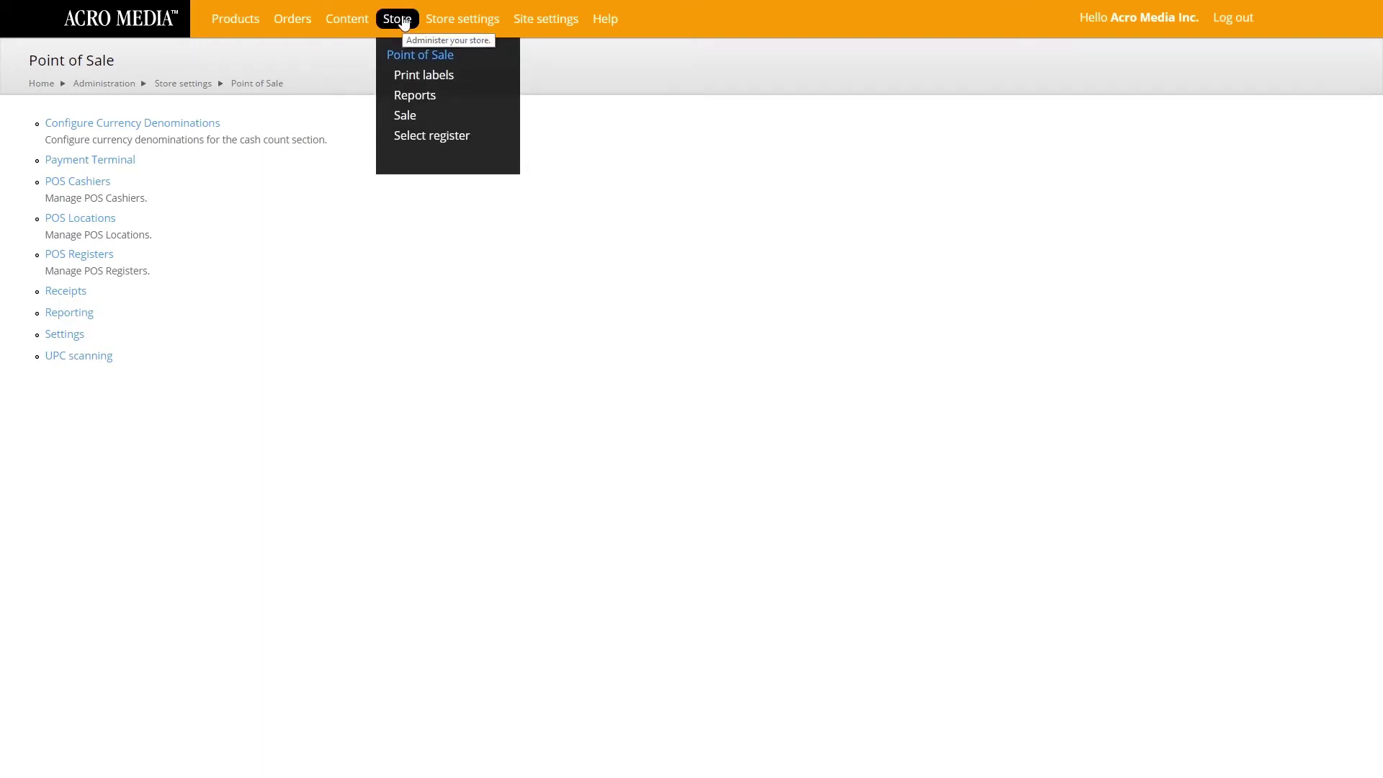
Step: Select and save the Cloud Gate register, accepting a 100.00 opening float
{"action": "left_click", "coordinate": [413, 139]}
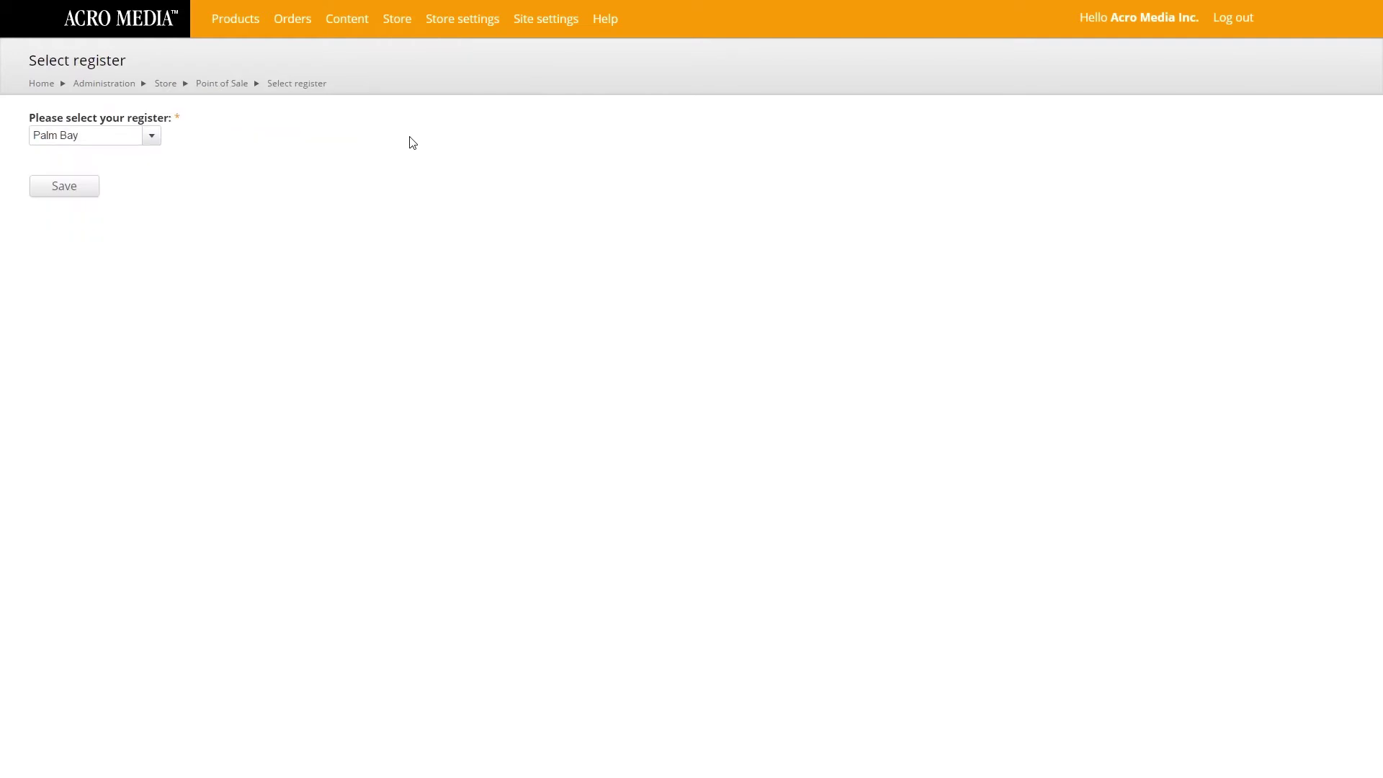
{"action": "left_click", "coordinate": [152, 137]}
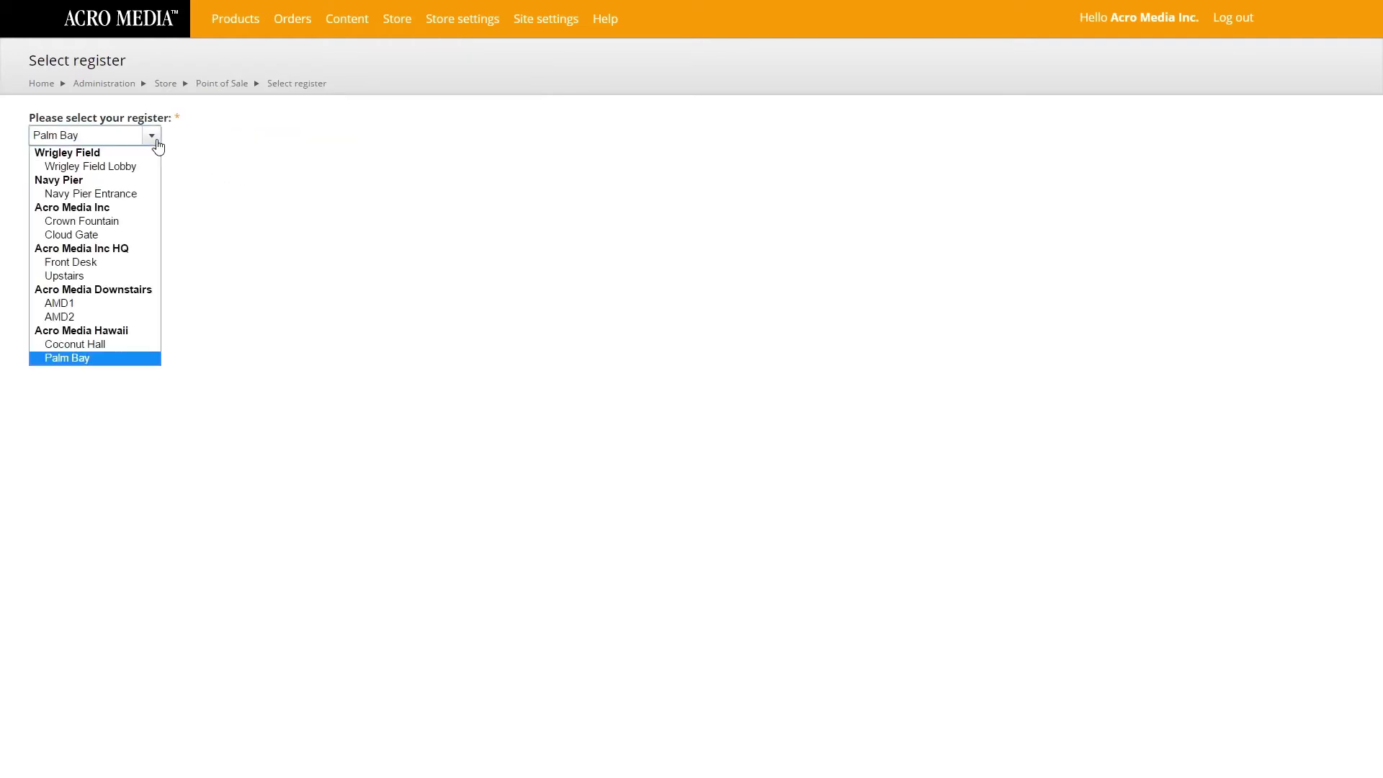
{"action": "left_click", "coordinate": [98, 239]}
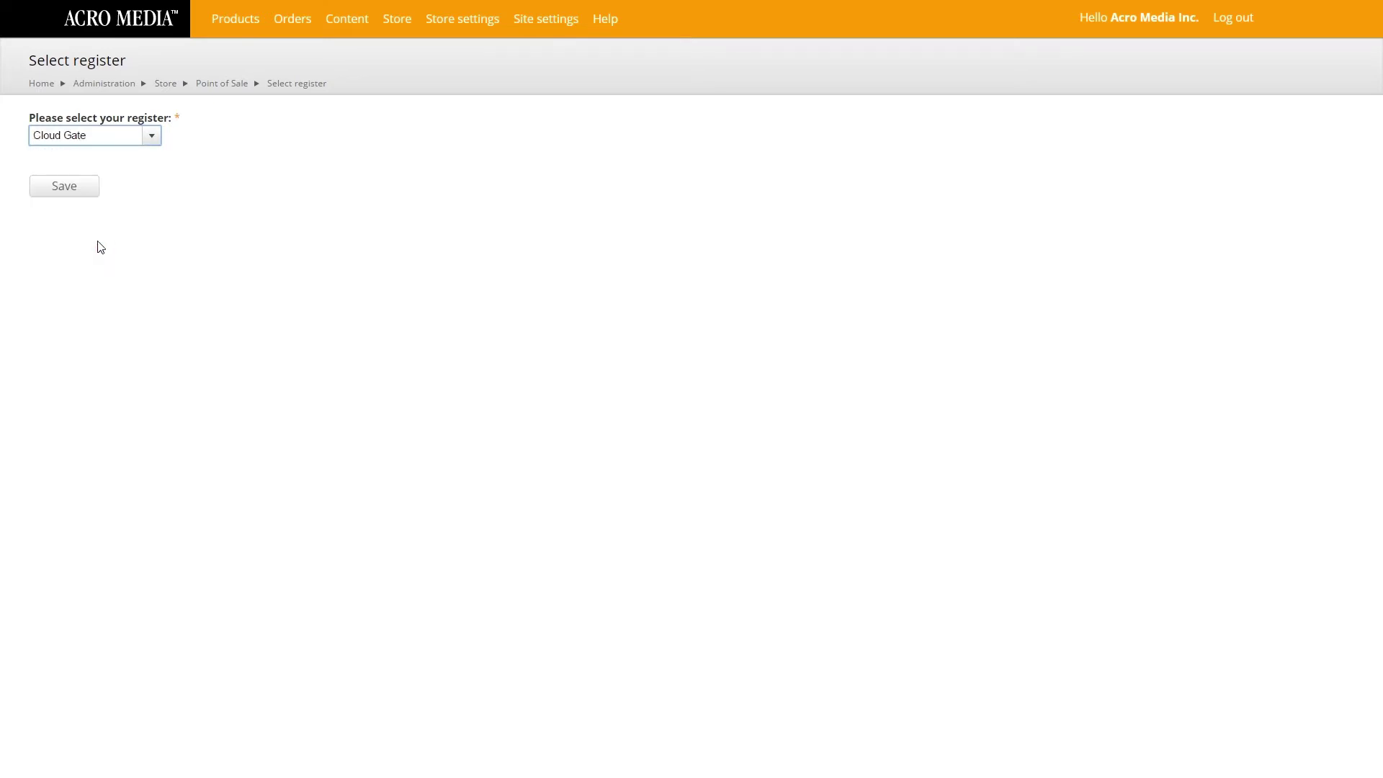
{"action": "left_click", "coordinate": [65, 193]}
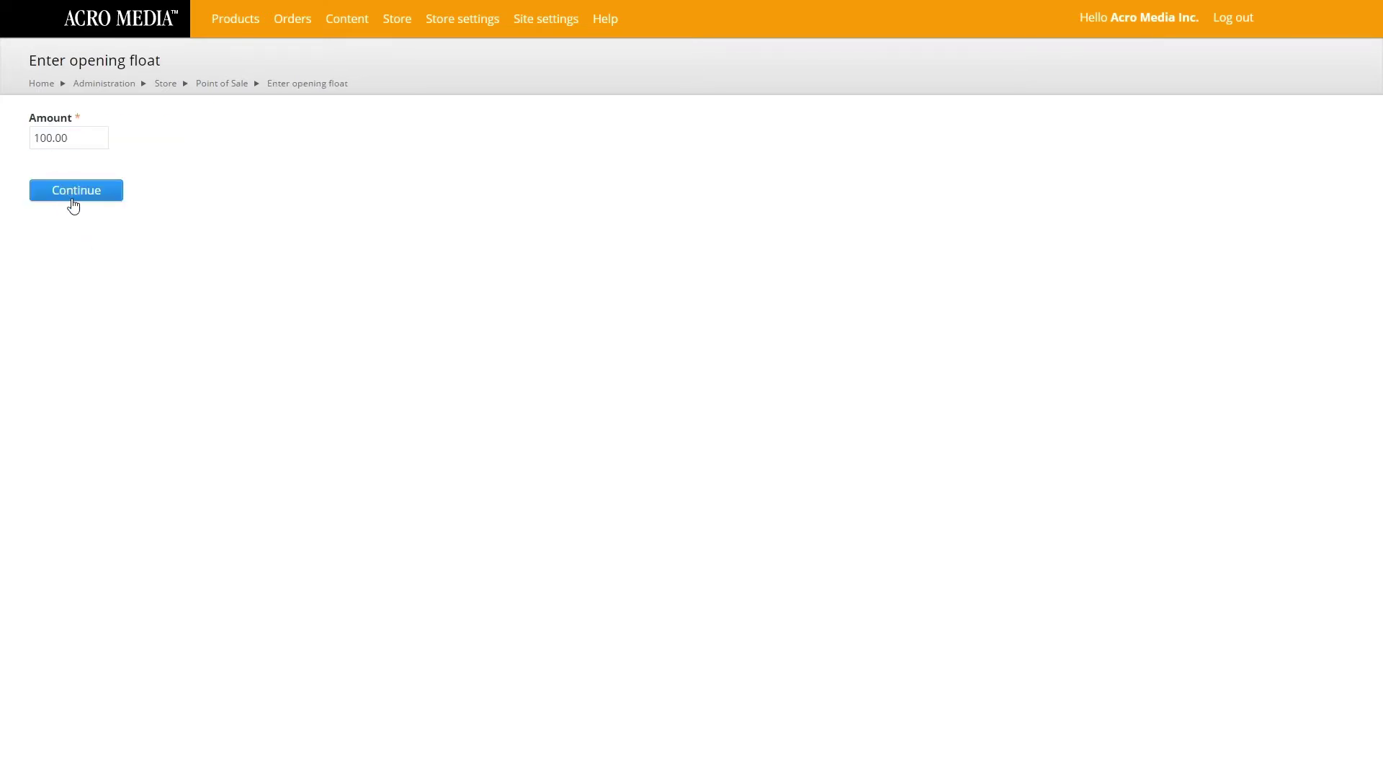
{"action": "left_click", "coordinate": [81, 140]}
{"action": "left_click", "coordinate": [93, 204]}
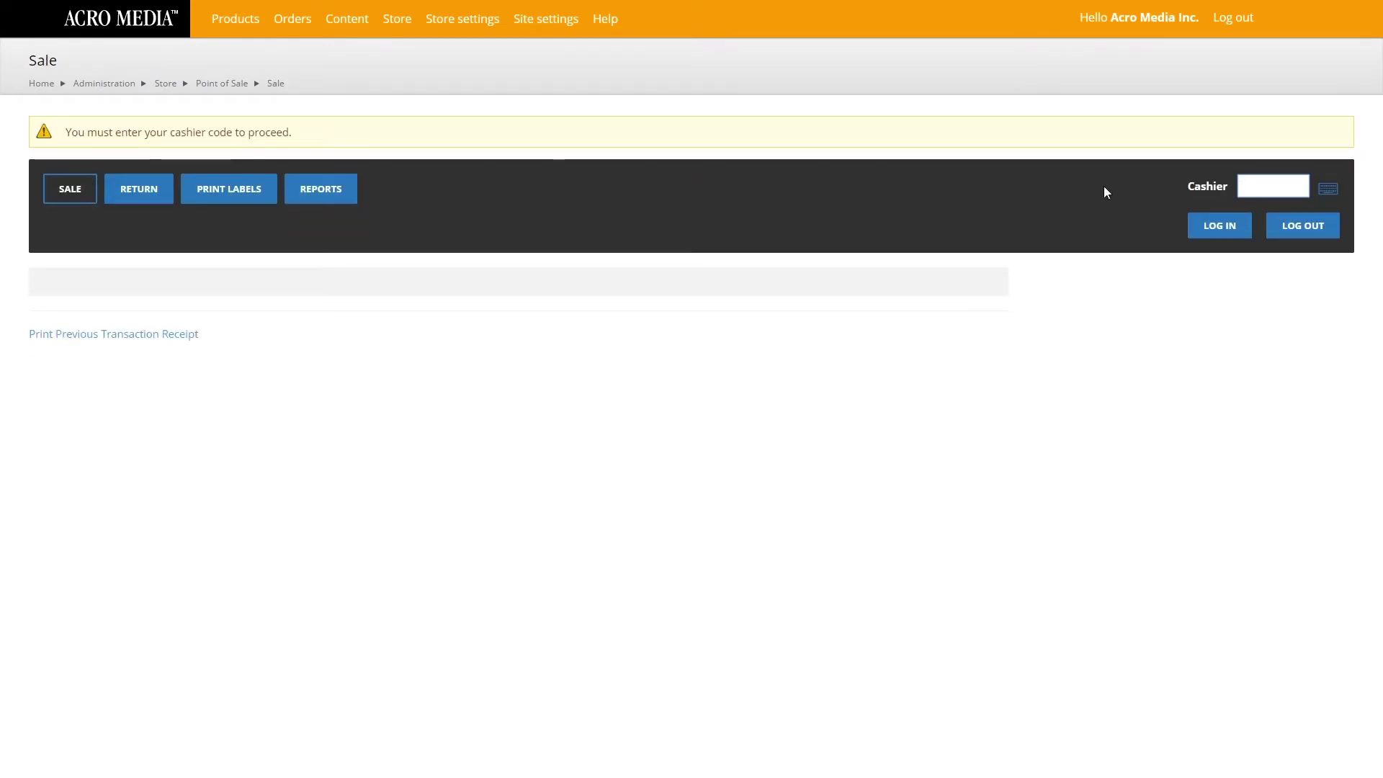
Step: Log in with the cashier code and begin a product search on the Sale screen
{"action": "left_click", "coordinate": [1240, 188]}
{"action": "type", "text": "1234"}
{"action": "left_click", "coordinate": [1227, 228]}
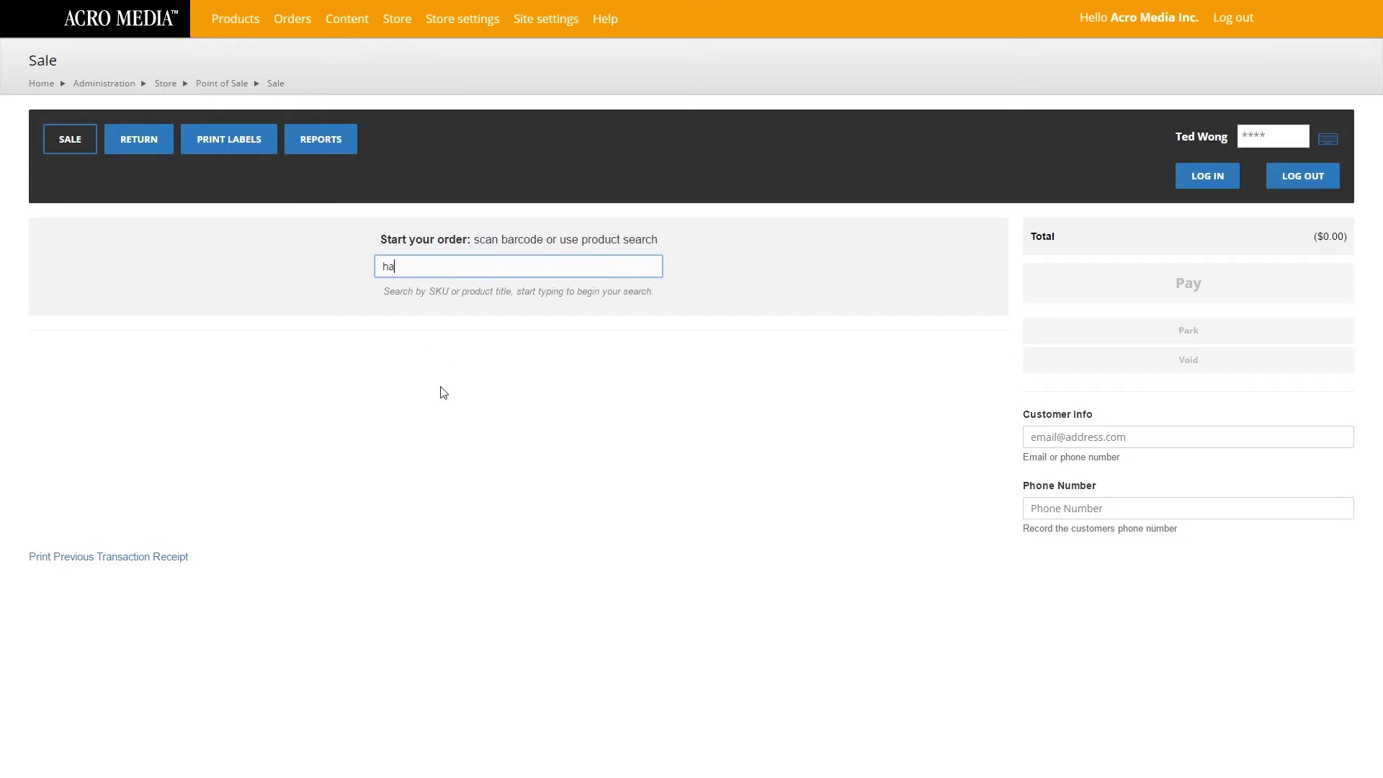
{"action": "type", "text": "t"}
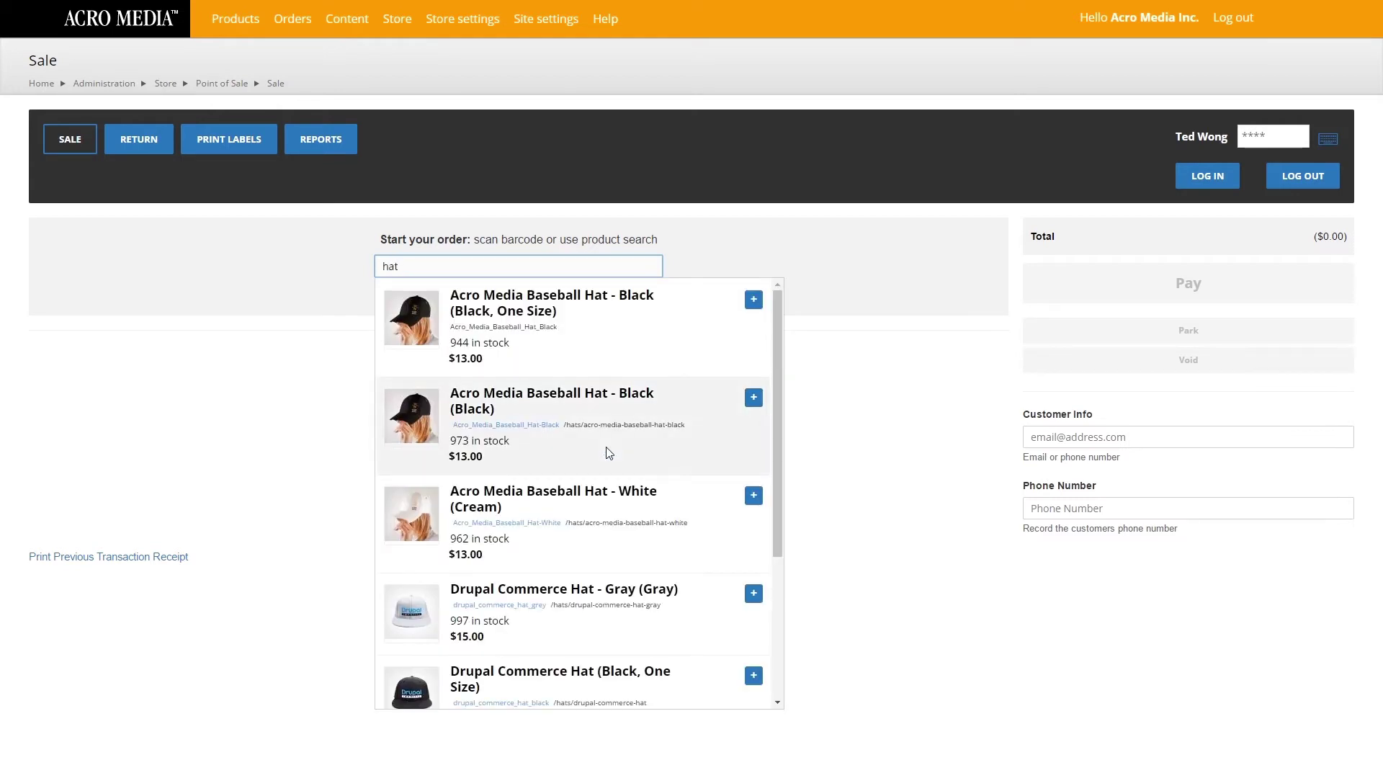
Step: Add the gray Drupal Commerce hat and the green Acro Media T-shirt to the sale
{"action": "left_click", "coordinate": [754, 597]}
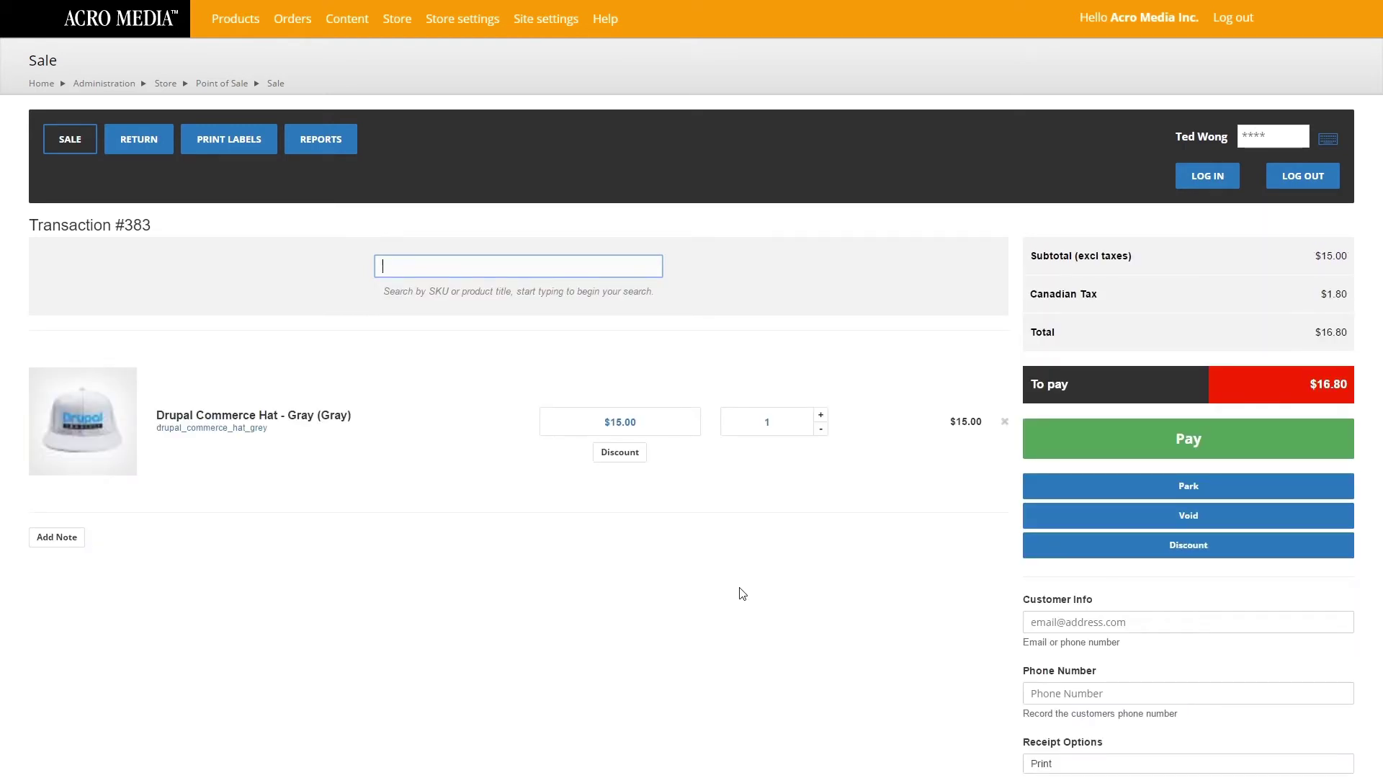
{"action": "left_click", "coordinate": [460, 271]}
{"action": "type", "text": "acro"}
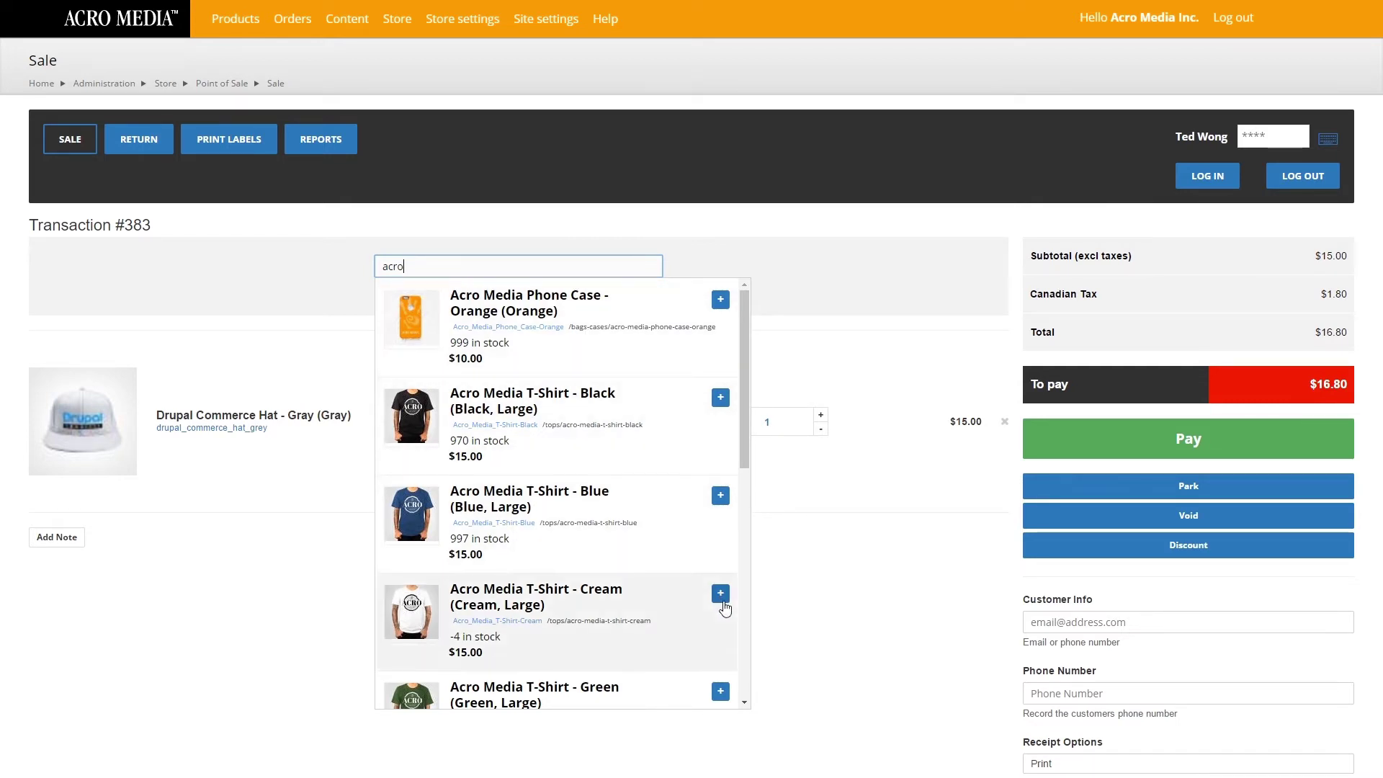
{"action": "scroll", "coordinate": [722, 633], "scroll_direction": "down", "scroll_amount": 1}
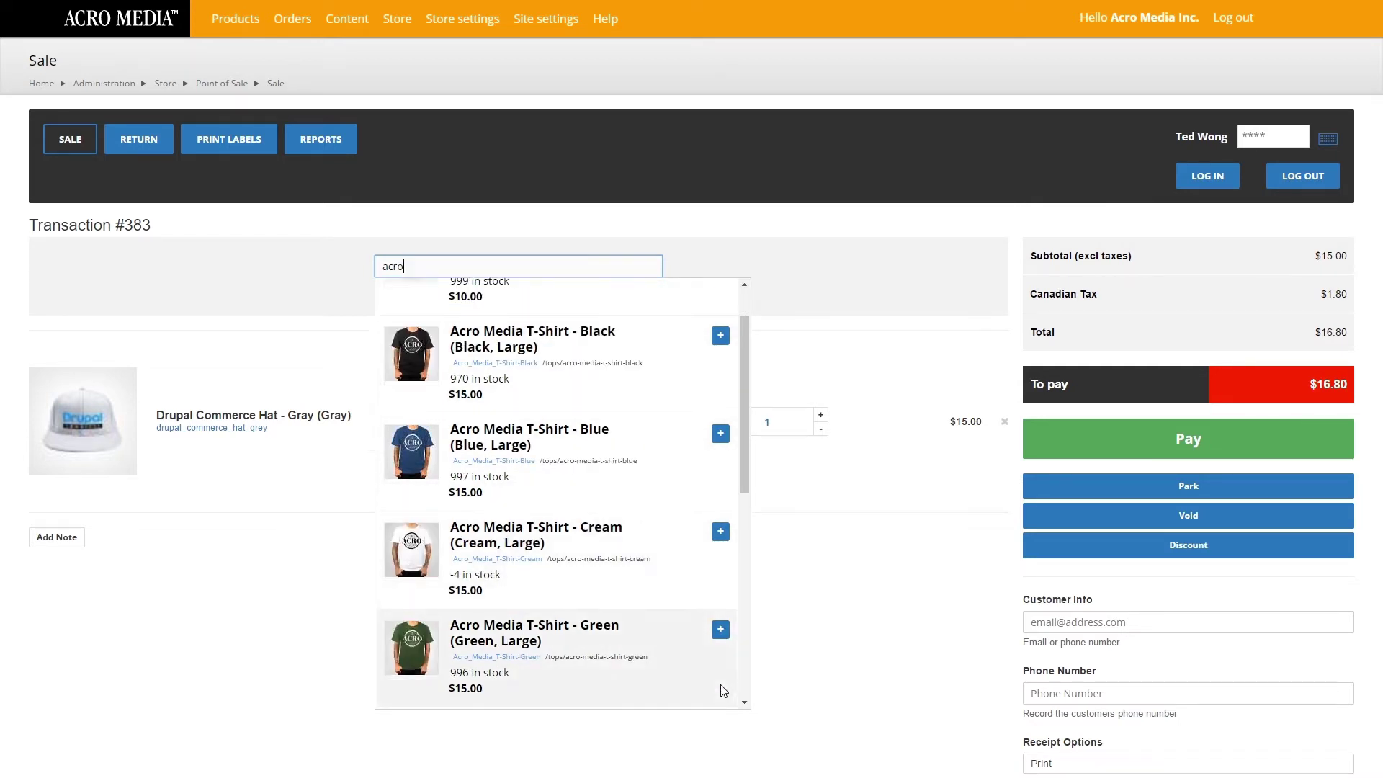
{"action": "left_click", "coordinate": [721, 631]}
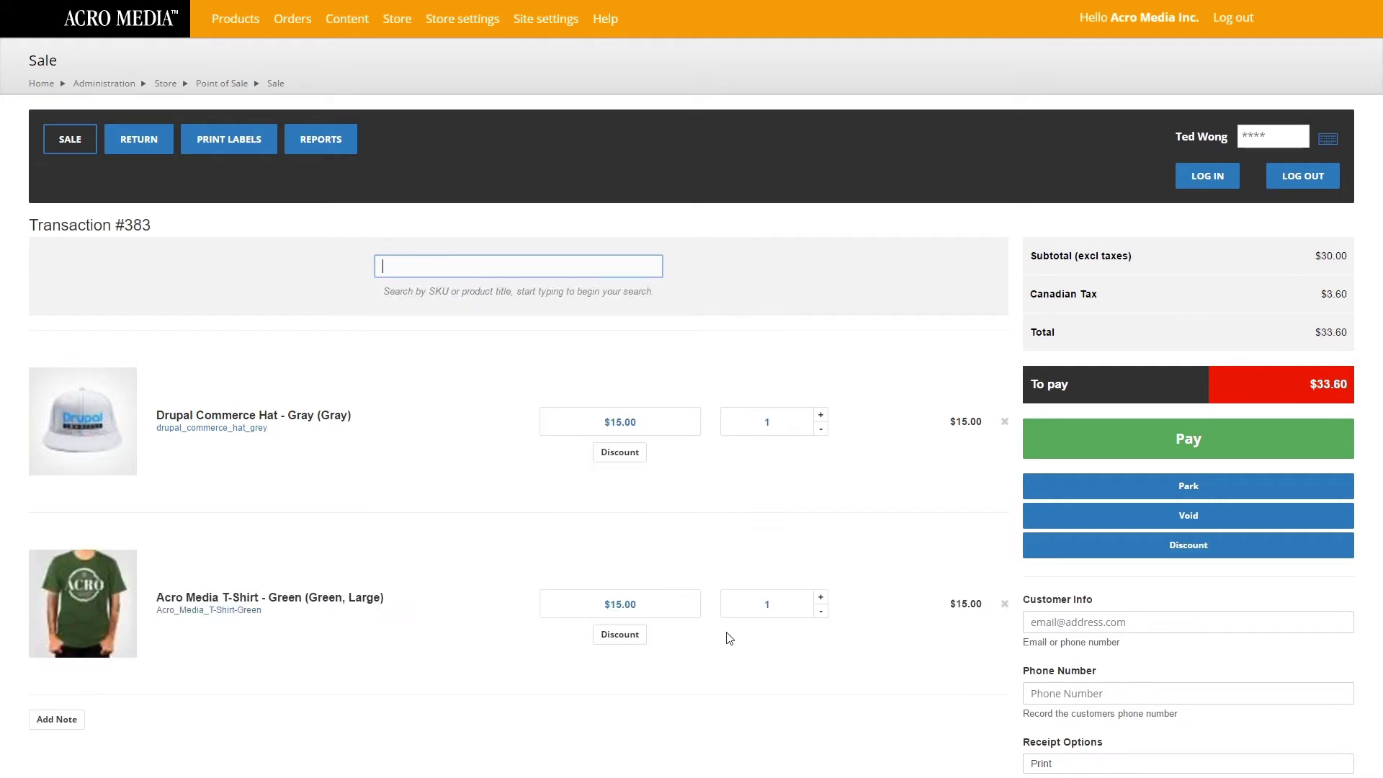
Step: Raise the hat quantity to 2 and give the T-shirt a 10% discount
{"action": "left_click", "coordinate": [823, 417]}
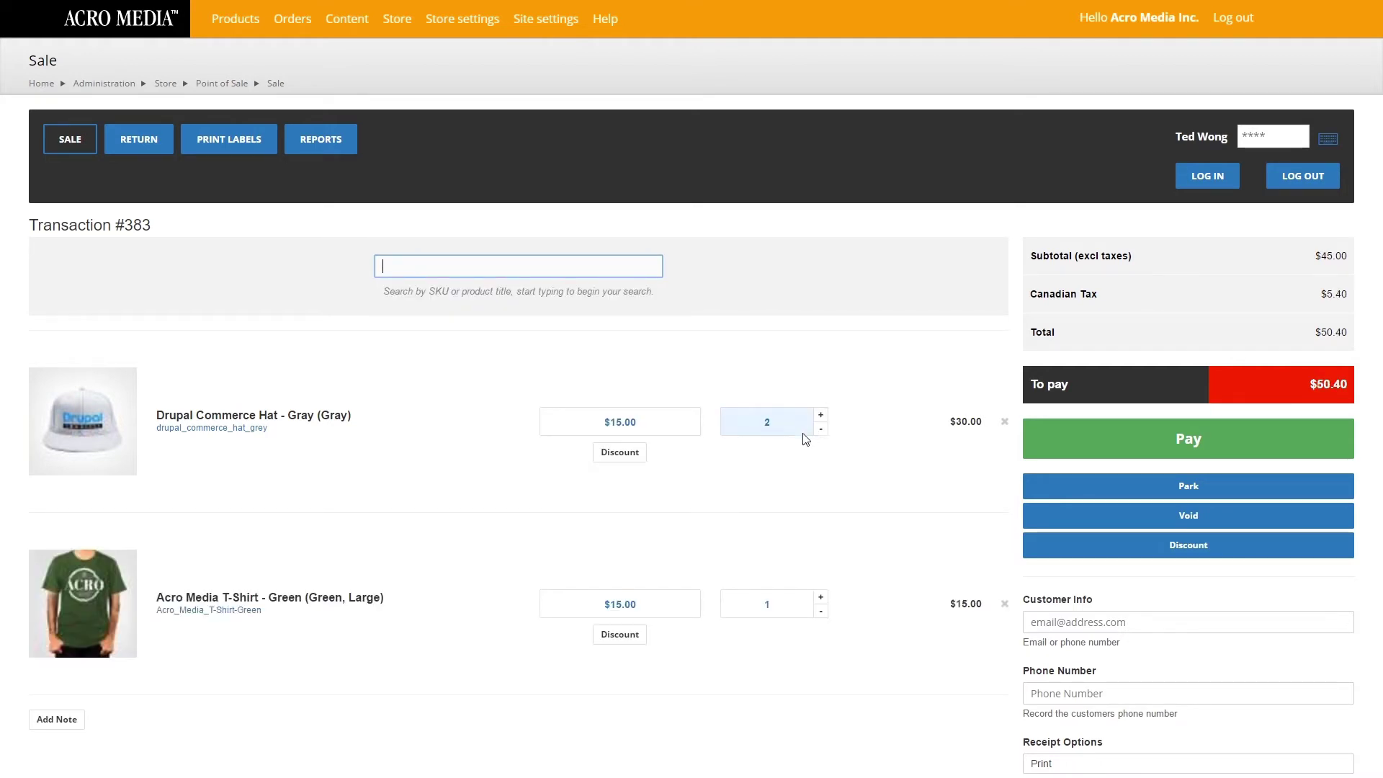
{"action": "left_click", "coordinate": [625, 638]}
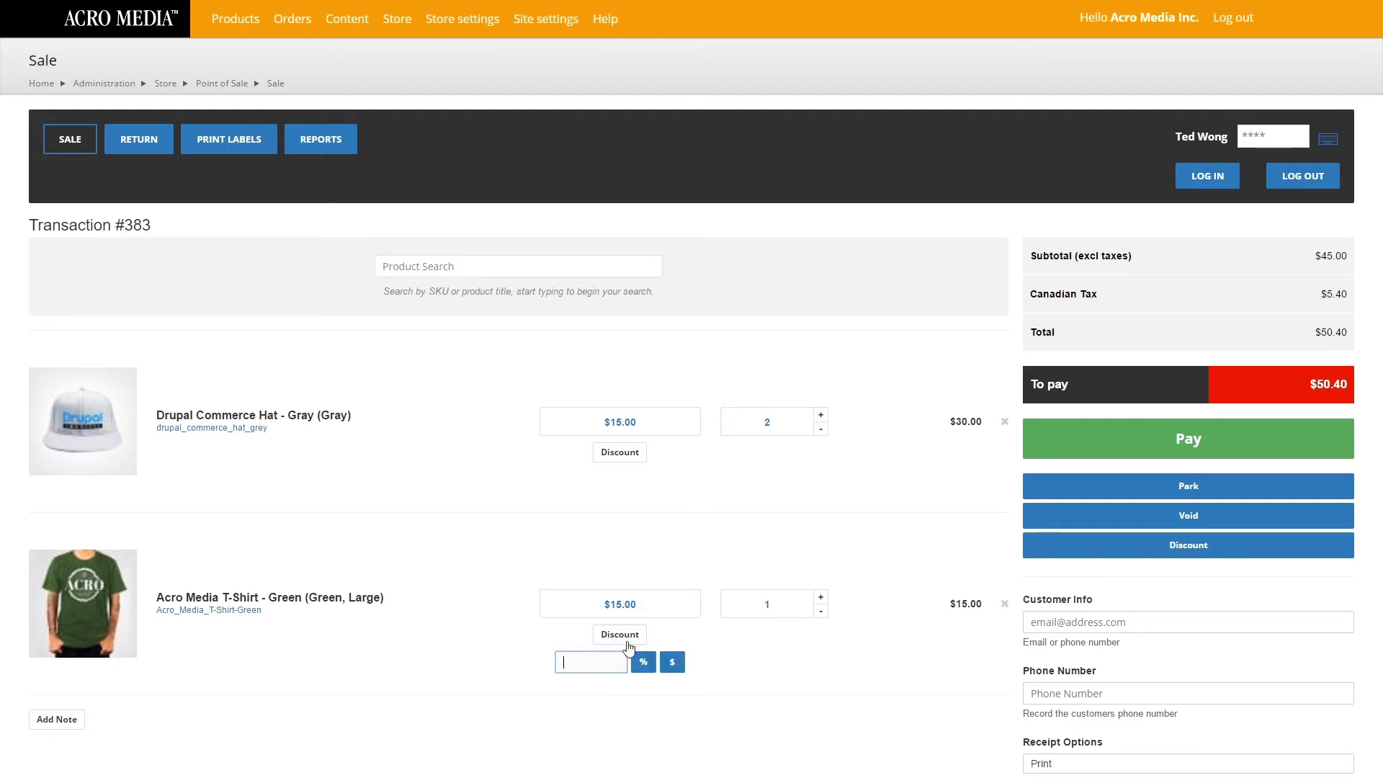
{"action": "type", "text": "10"}
{"action": "left_click", "coordinate": [643, 662]}
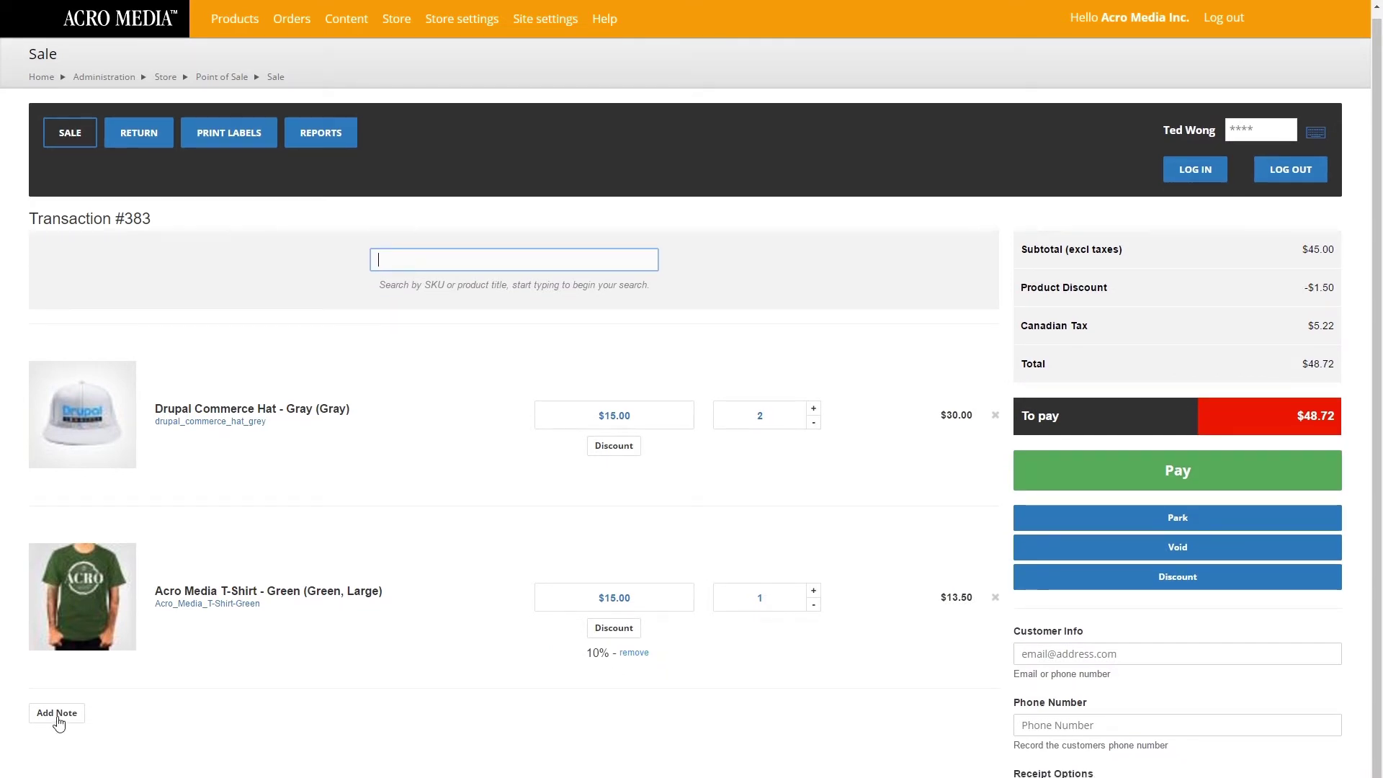
{"action": "left_click", "coordinate": [57, 715]}
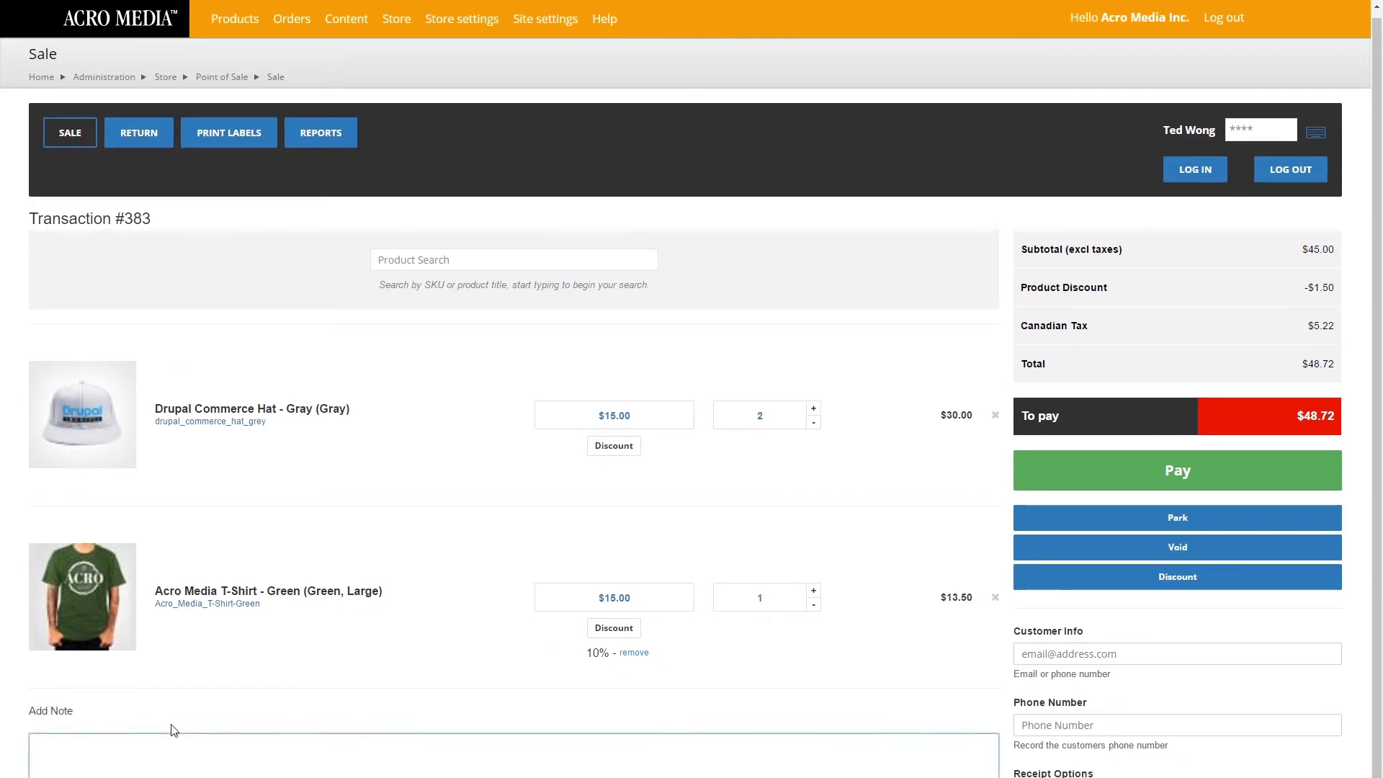
Step: Add a 'Damaged' note and attach the customer found by searching 'acro' to the sale
{"action": "type", "text": "Damaged"}
{"action": "key", "text": "Return"}
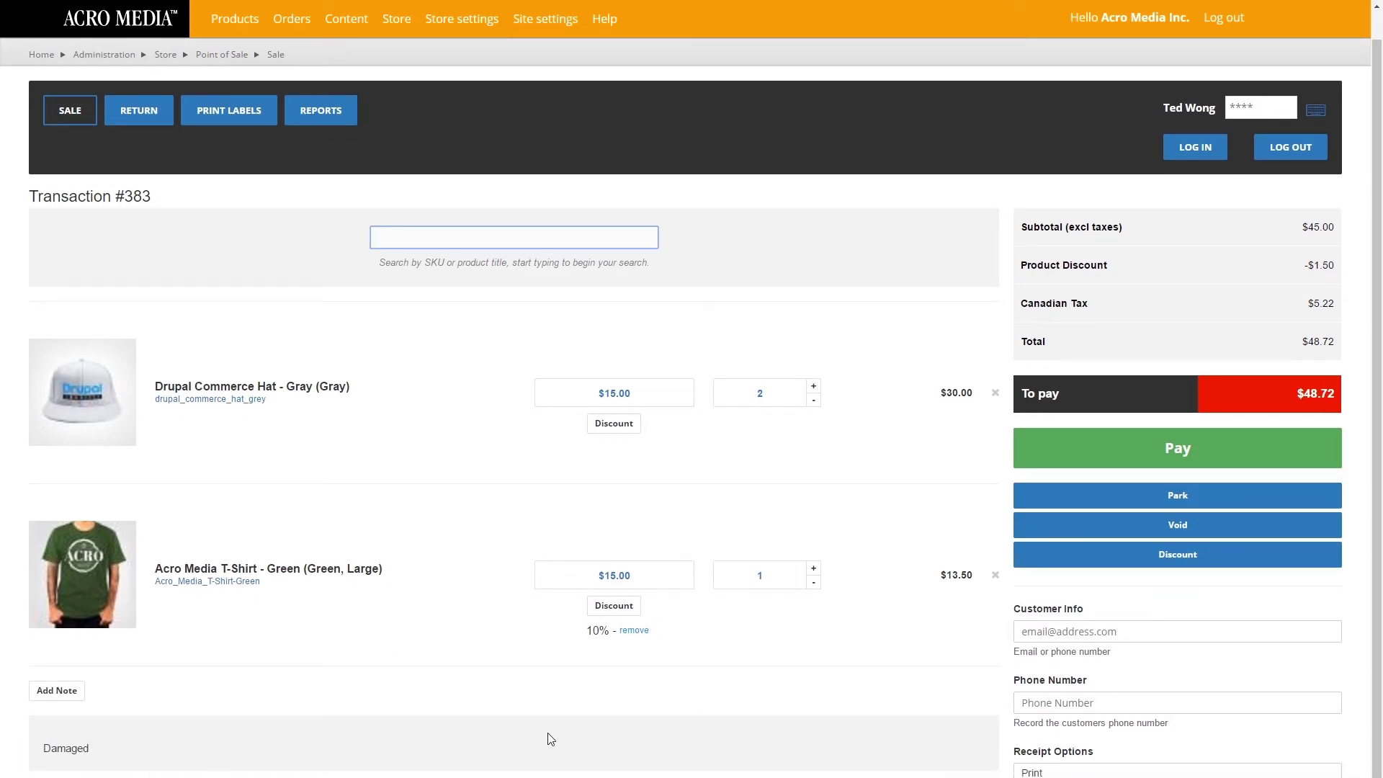
{"action": "scroll", "coordinate": [552, 740], "scroll_direction": "up", "scroll_amount": 1}
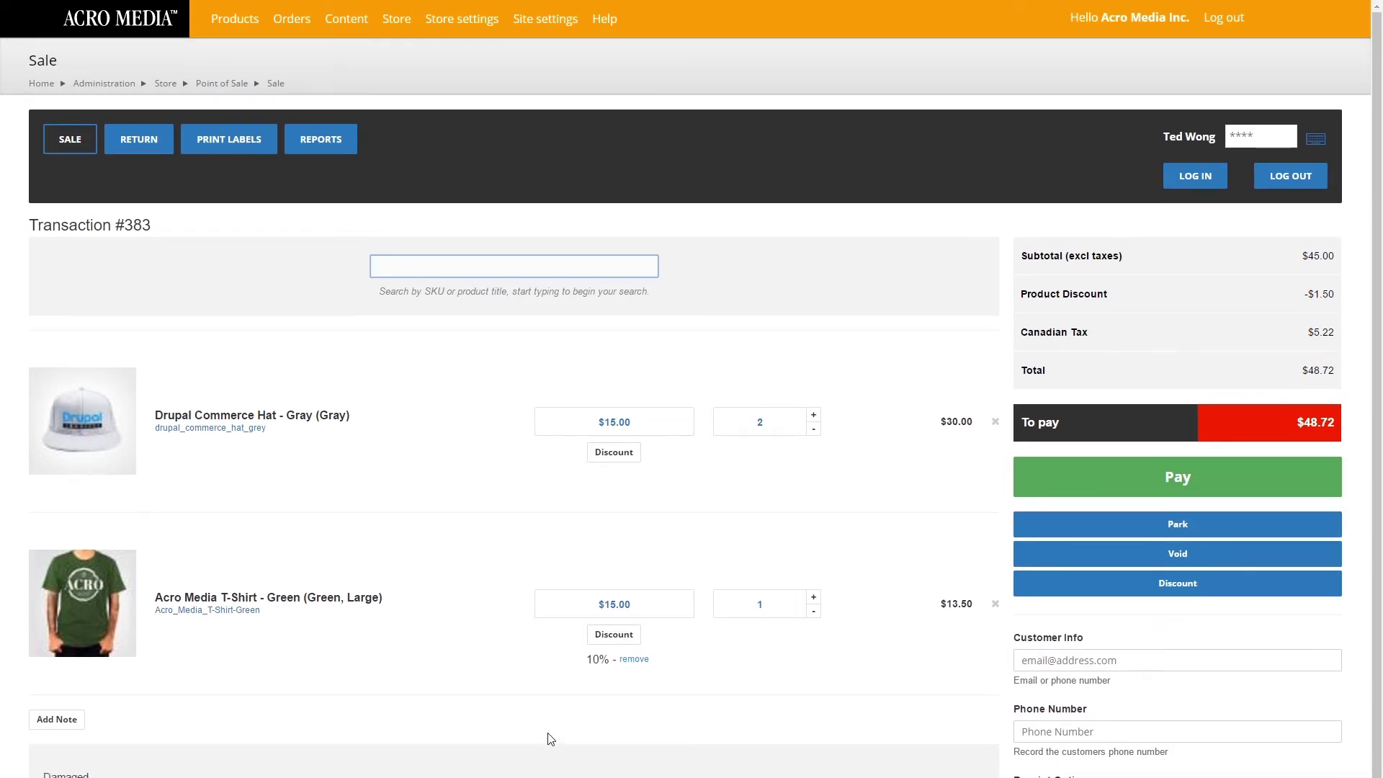
{"action": "left_click", "coordinate": [1051, 660]}
{"action": "type", "text": "acroi"}
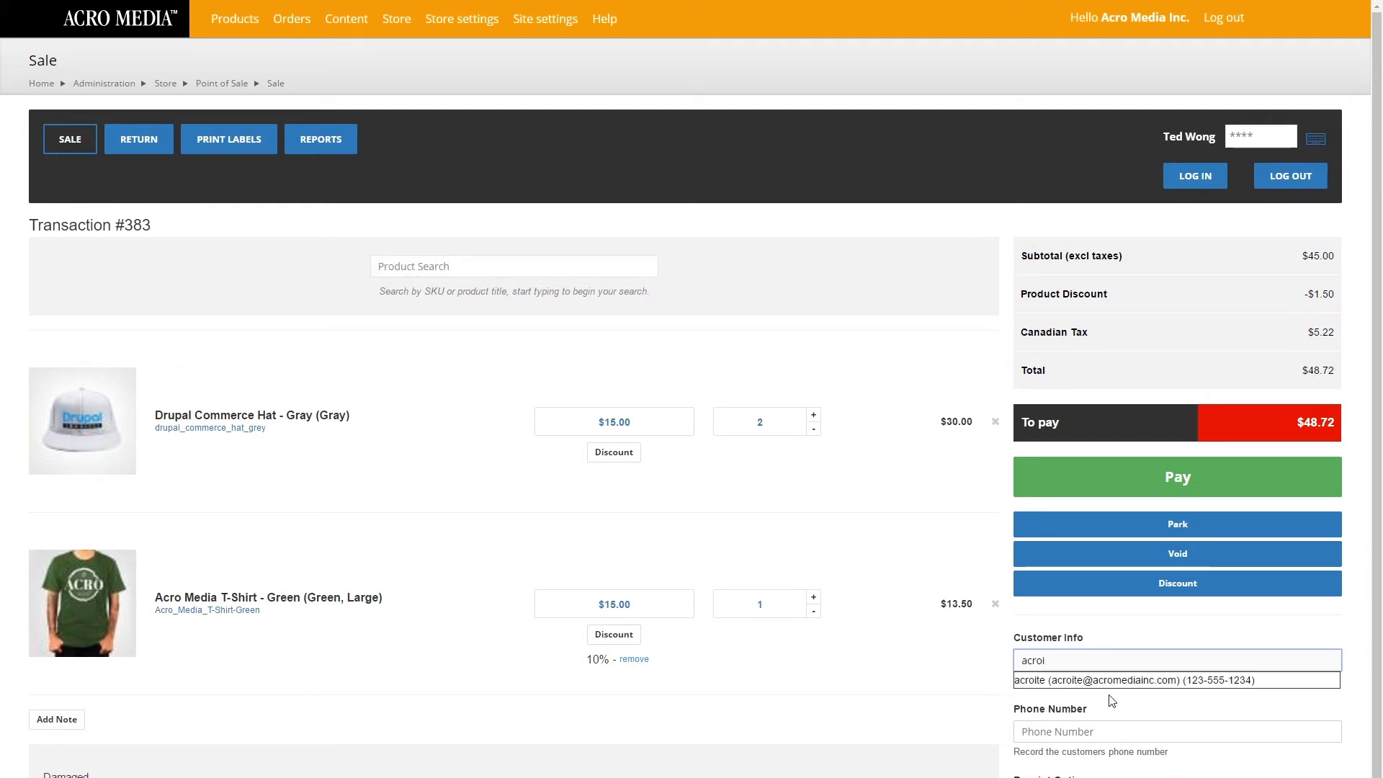
{"action": "left_click", "coordinate": [1125, 680]}
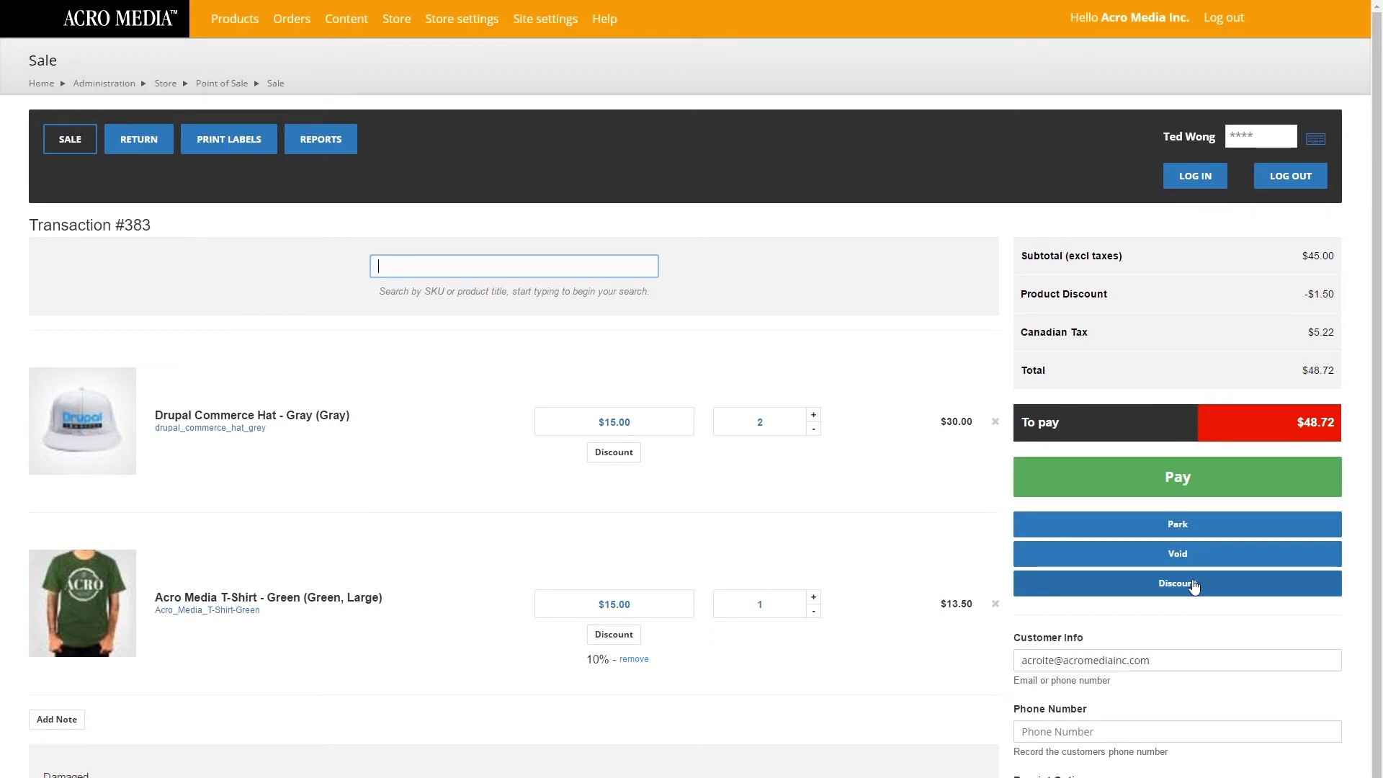
{"action": "left_click", "coordinate": [1190, 483]}
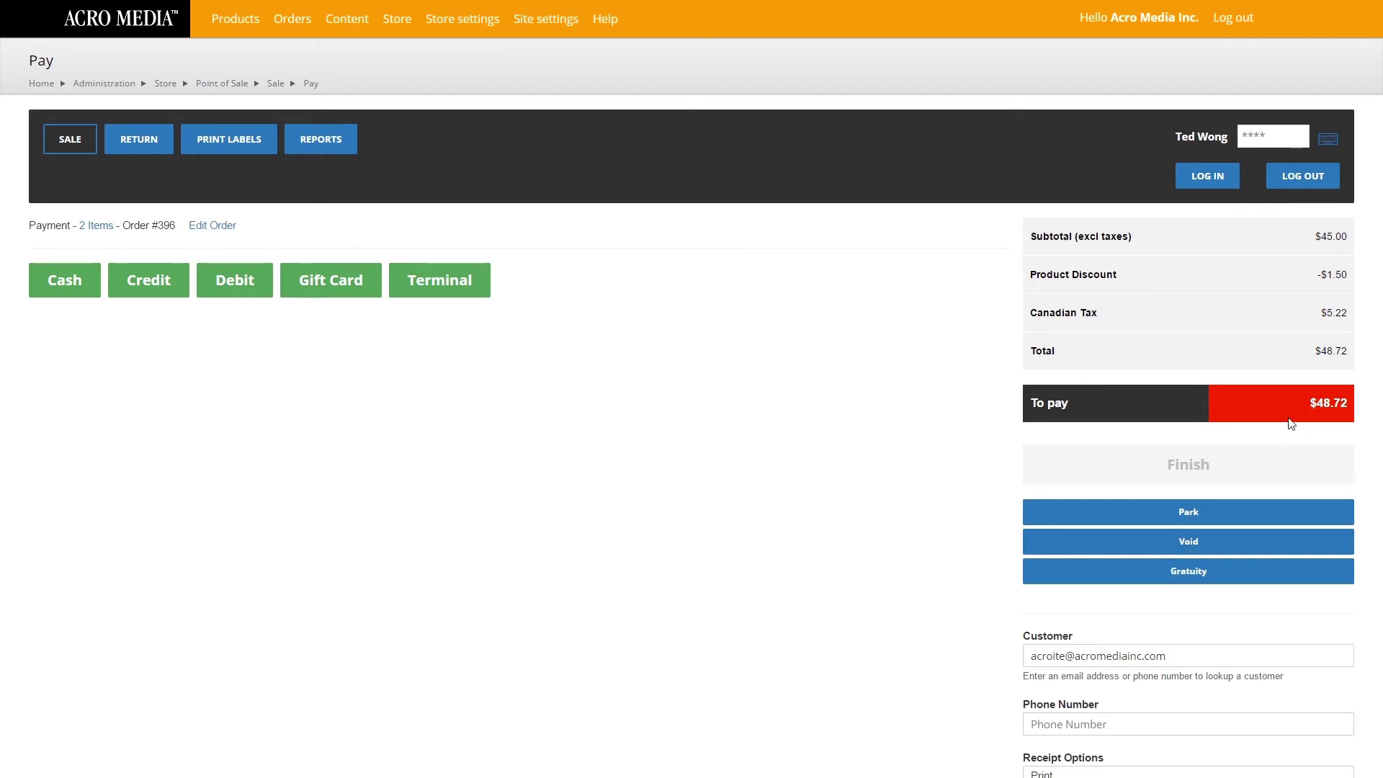
Step: Take a $25.00 cash payment toward the $48.72 order
{"action": "left_click", "coordinate": [88, 294]}
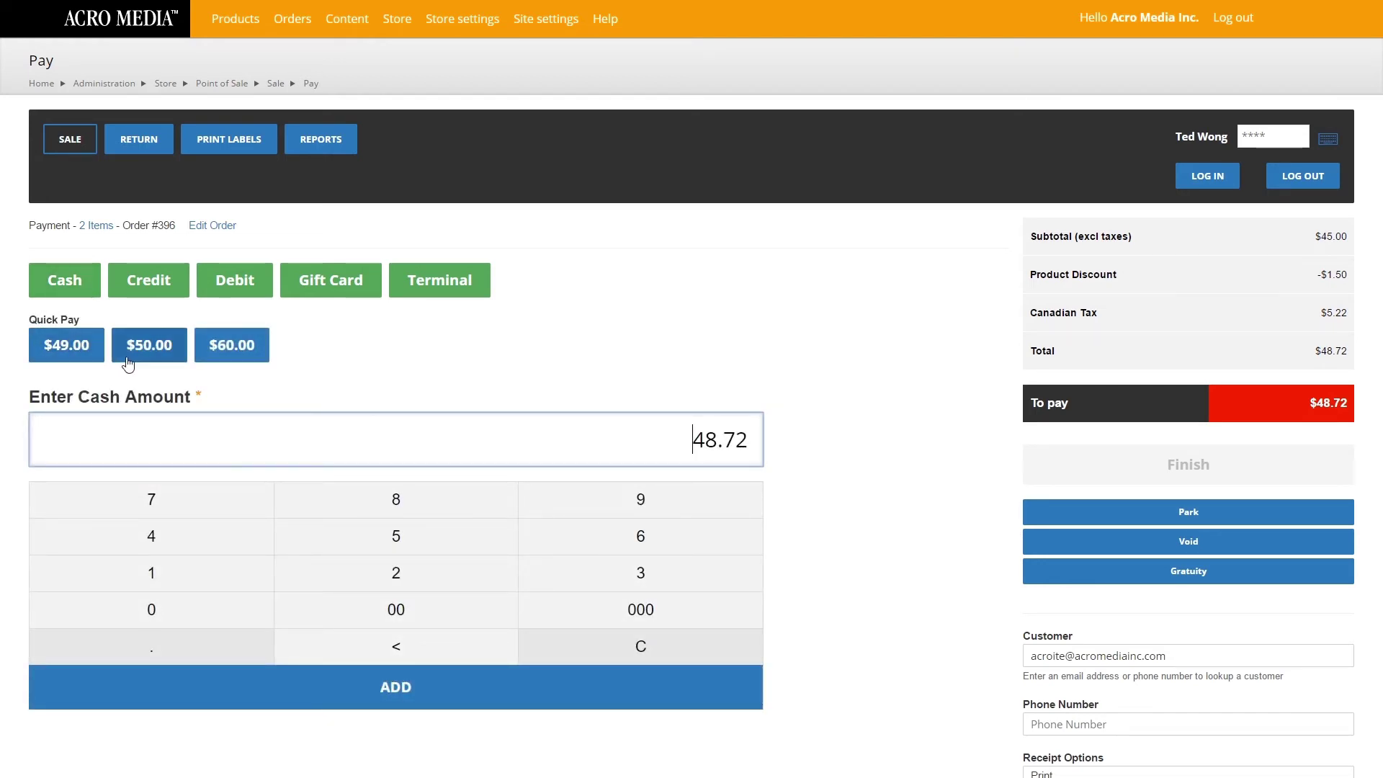
{"action": "double_click", "coordinate": [652, 439]}
{"action": "type", "text": "25"}
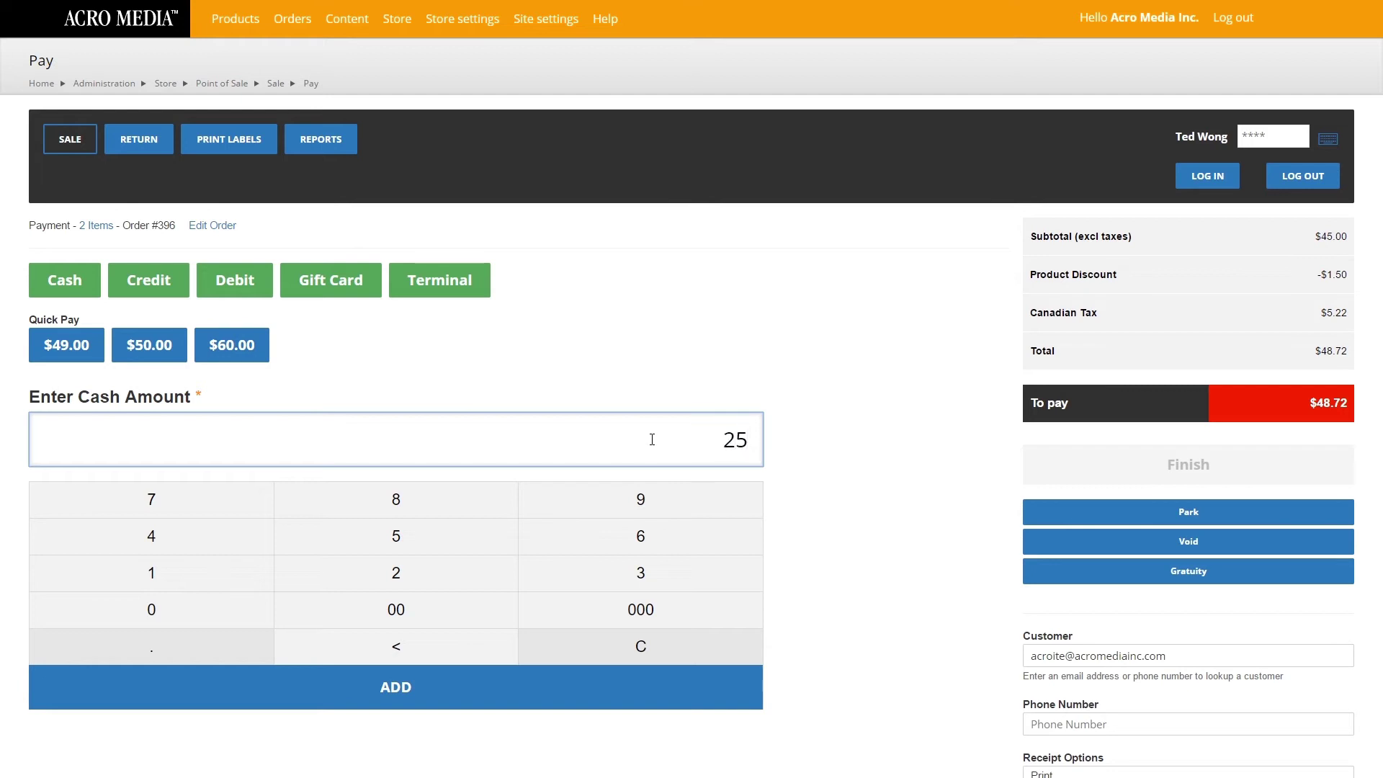
{"action": "left_click", "coordinate": [444, 676]}
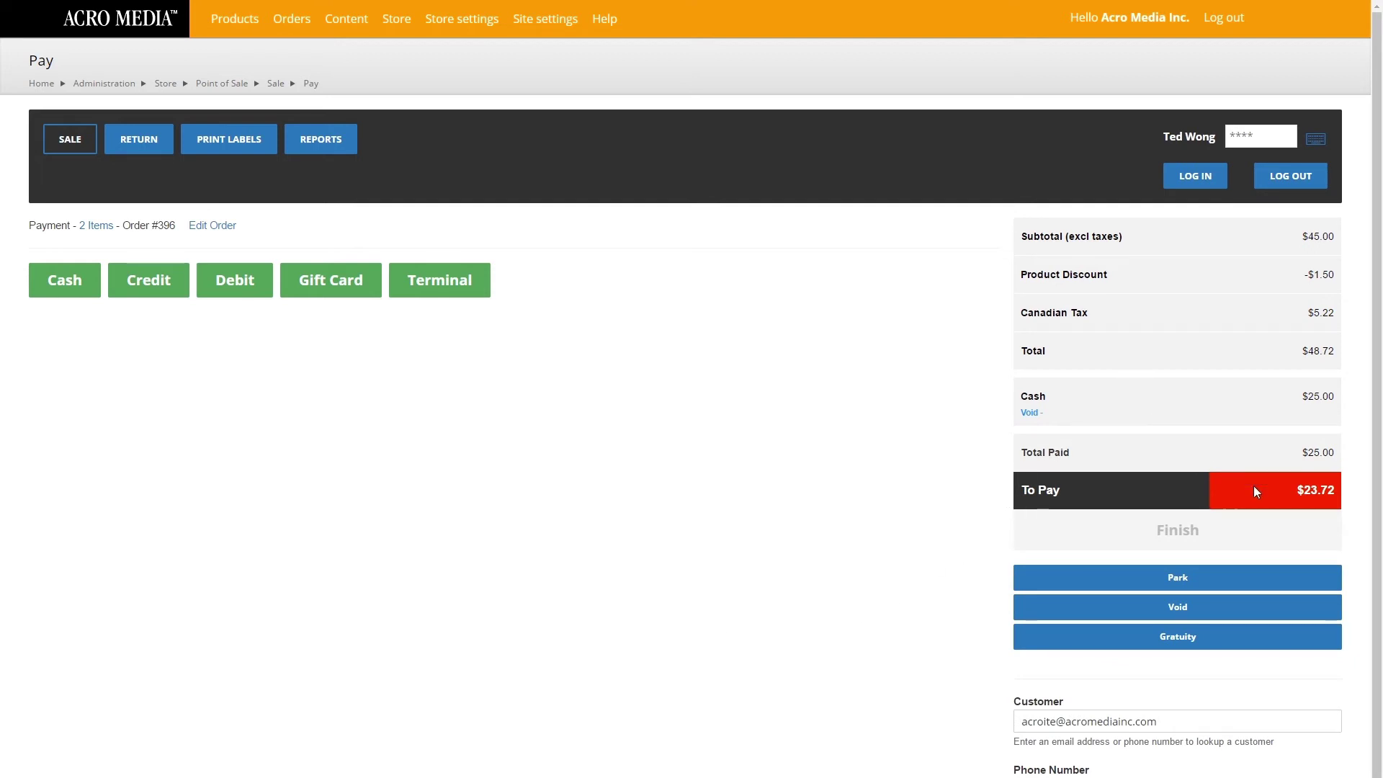
Step: Add a $23.72 debit payment, then void it
{"action": "left_click", "coordinate": [238, 291]}
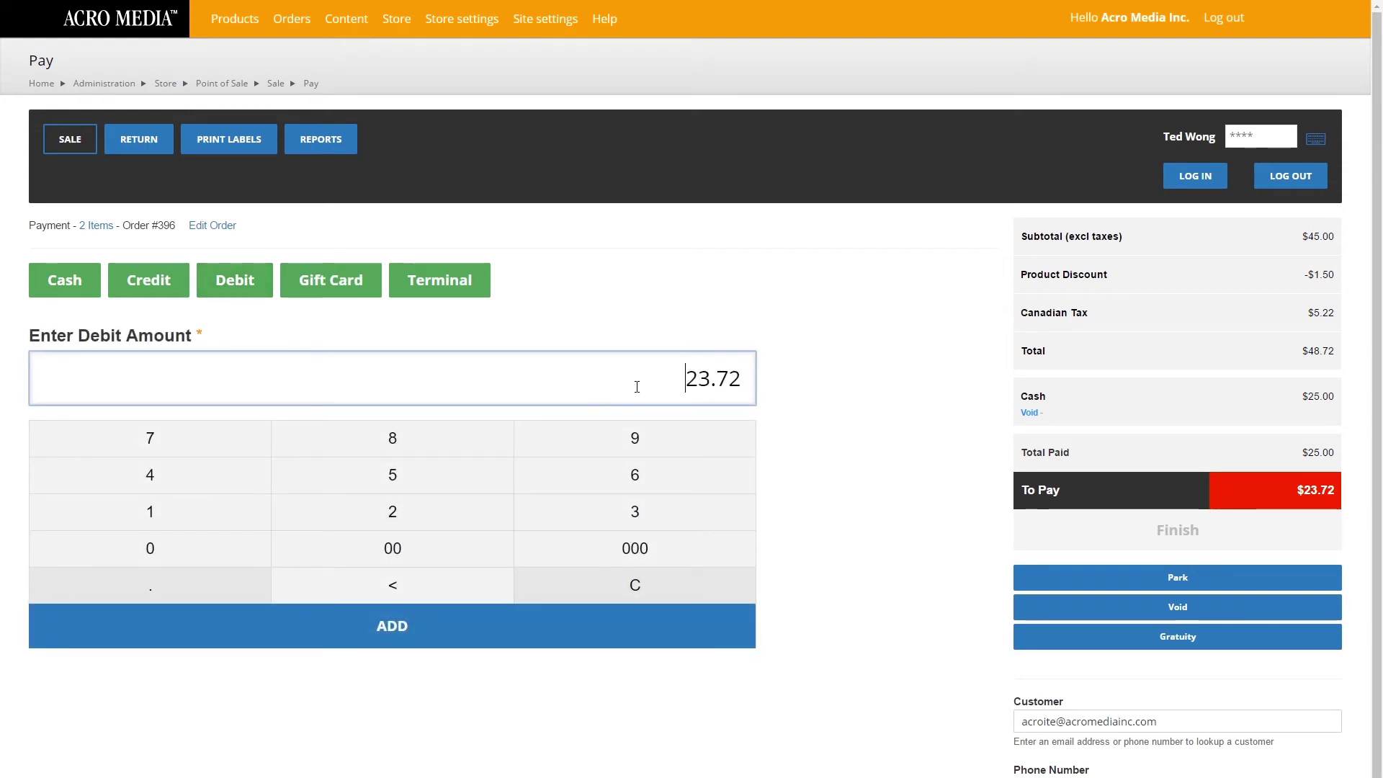
{"action": "left_click", "coordinate": [439, 624]}
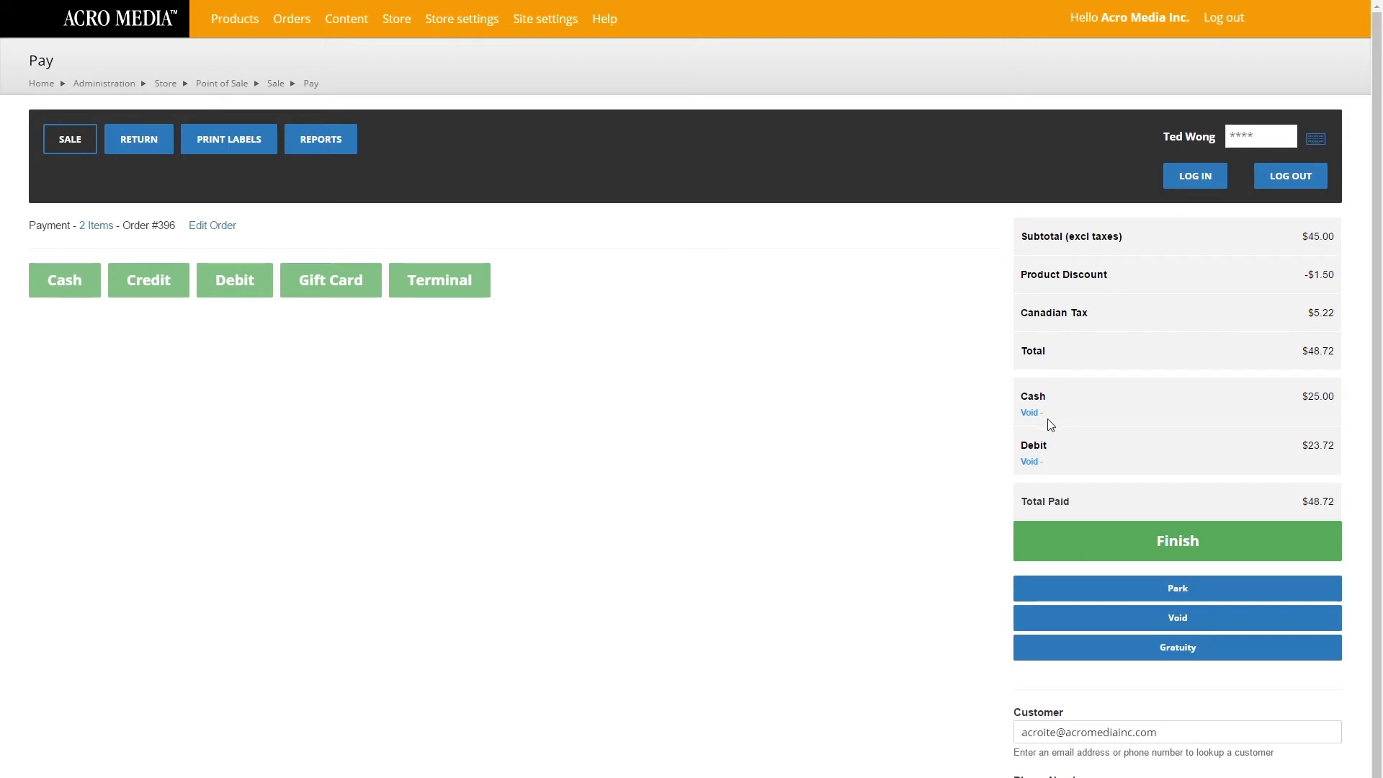
{"action": "left_click", "coordinate": [1028, 461]}
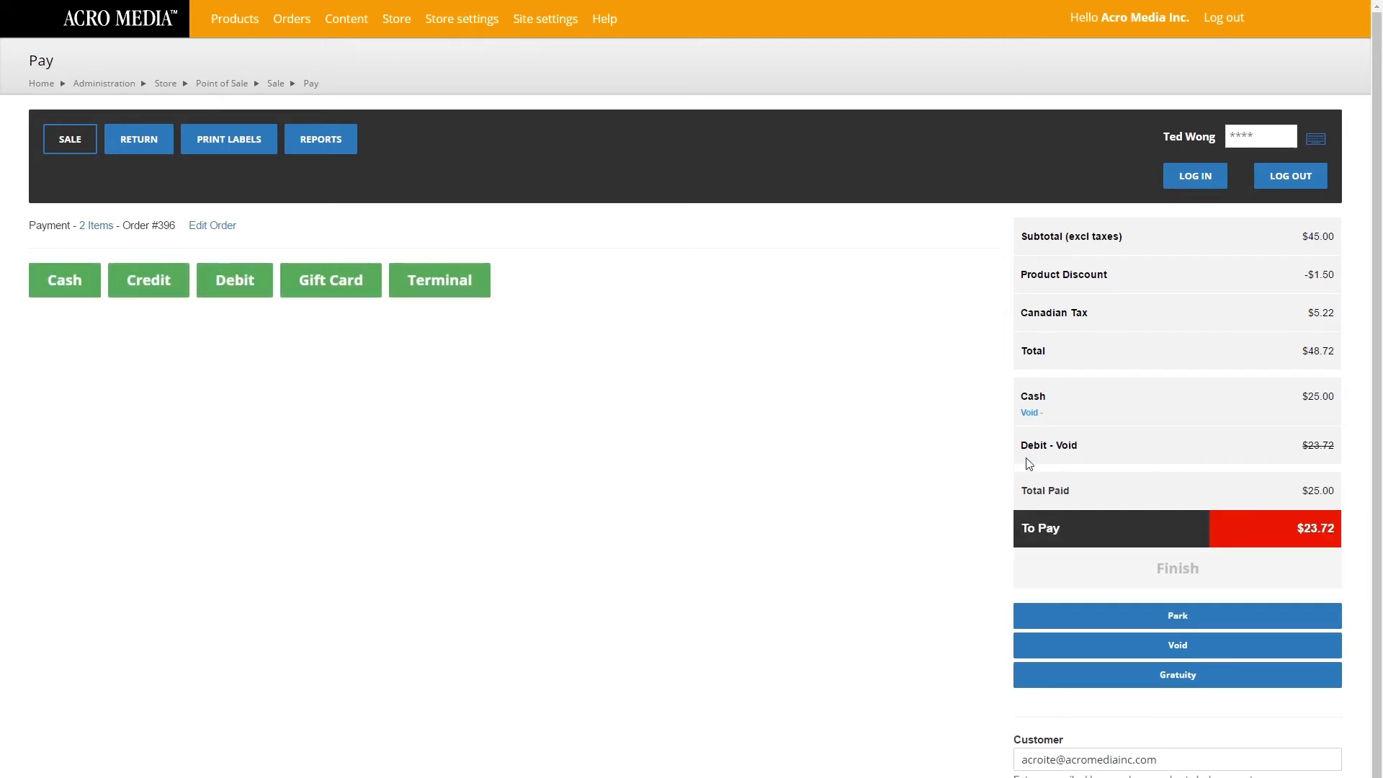
Step: Pay the remaining $23.72 by credit and complete the sale
{"action": "left_click", "coordinate": [171, 295]}
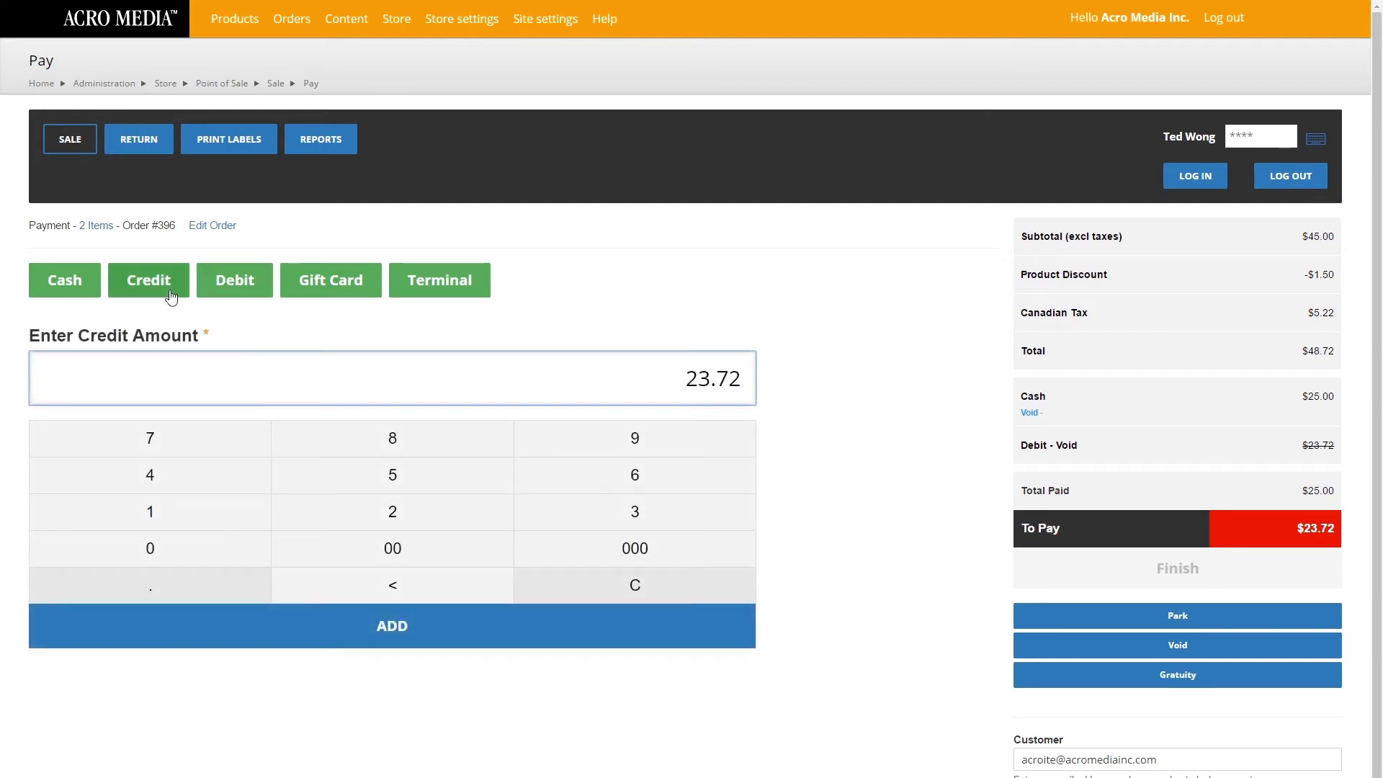
{"action": "left_click", "coordinate": [433, 617]}
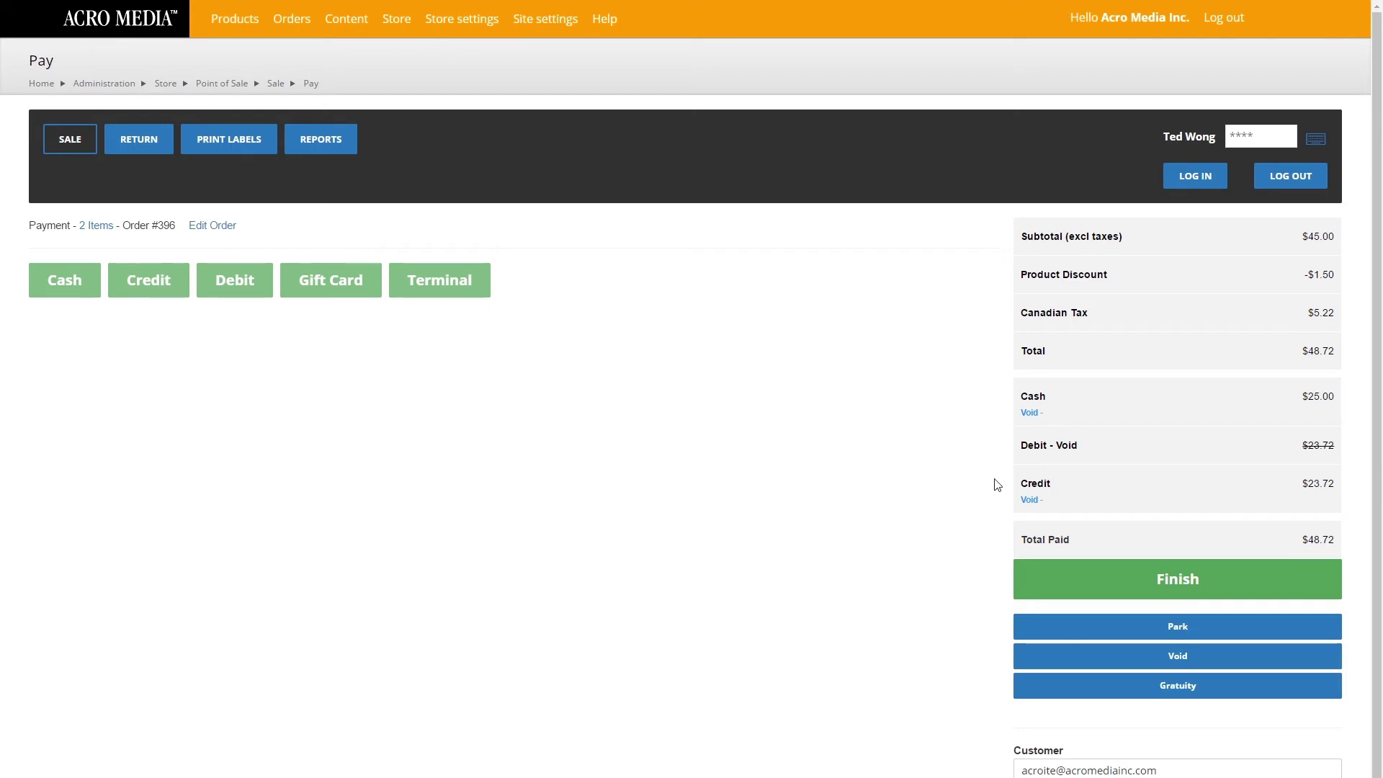
{"action": "left_click", "coordinate": [424, 295]}
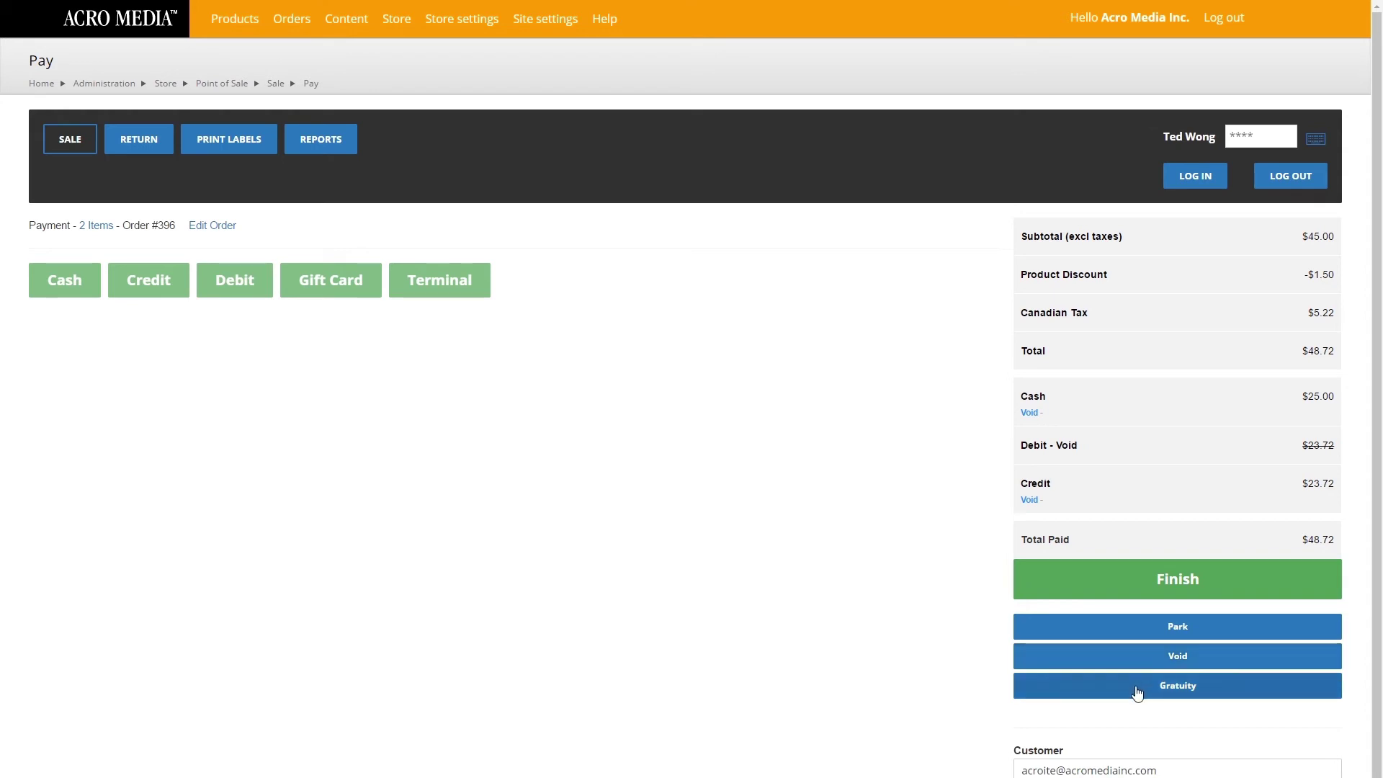
{"action": "scroll", "coordinate": [1141, 677], "scroll_direction": "down", "scroll_amount": 1}
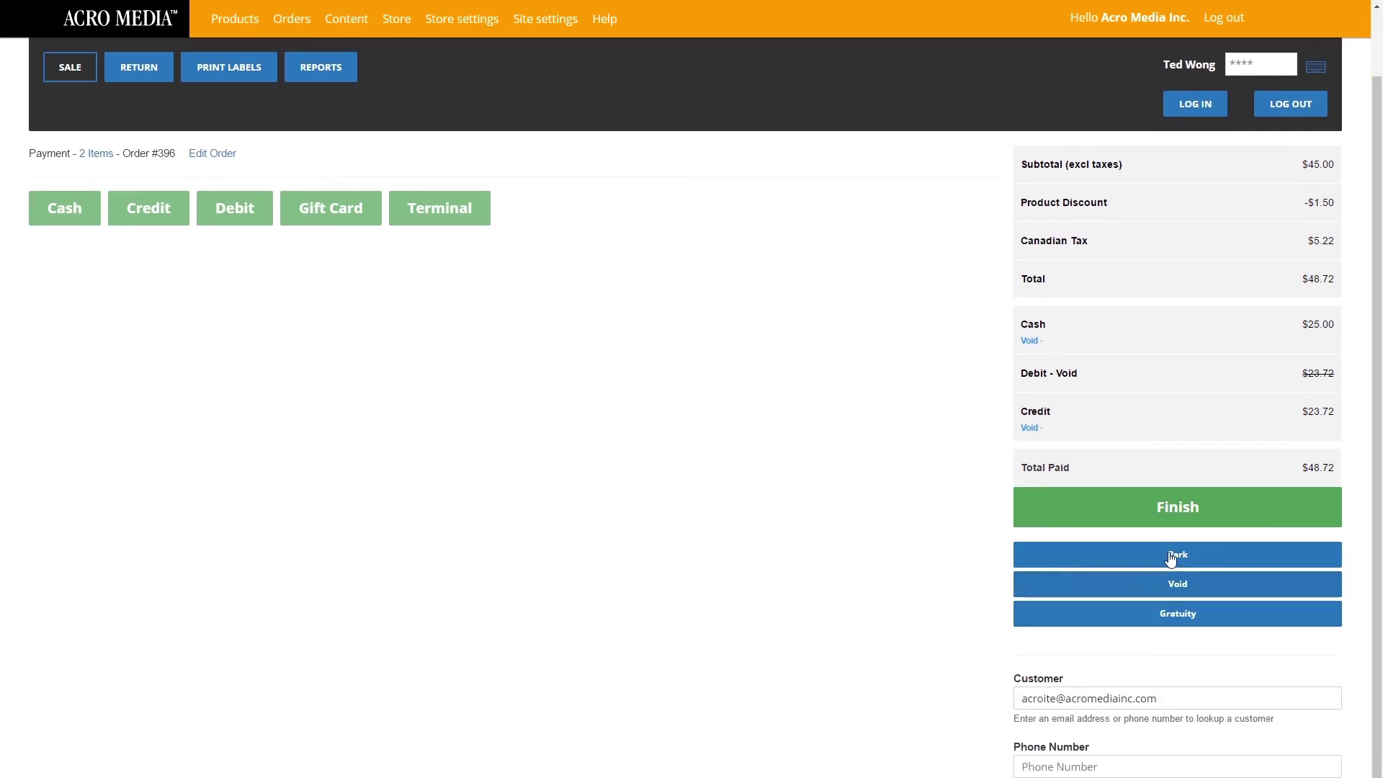
{"action": "left_click", "coordinate": [1187, 509]}
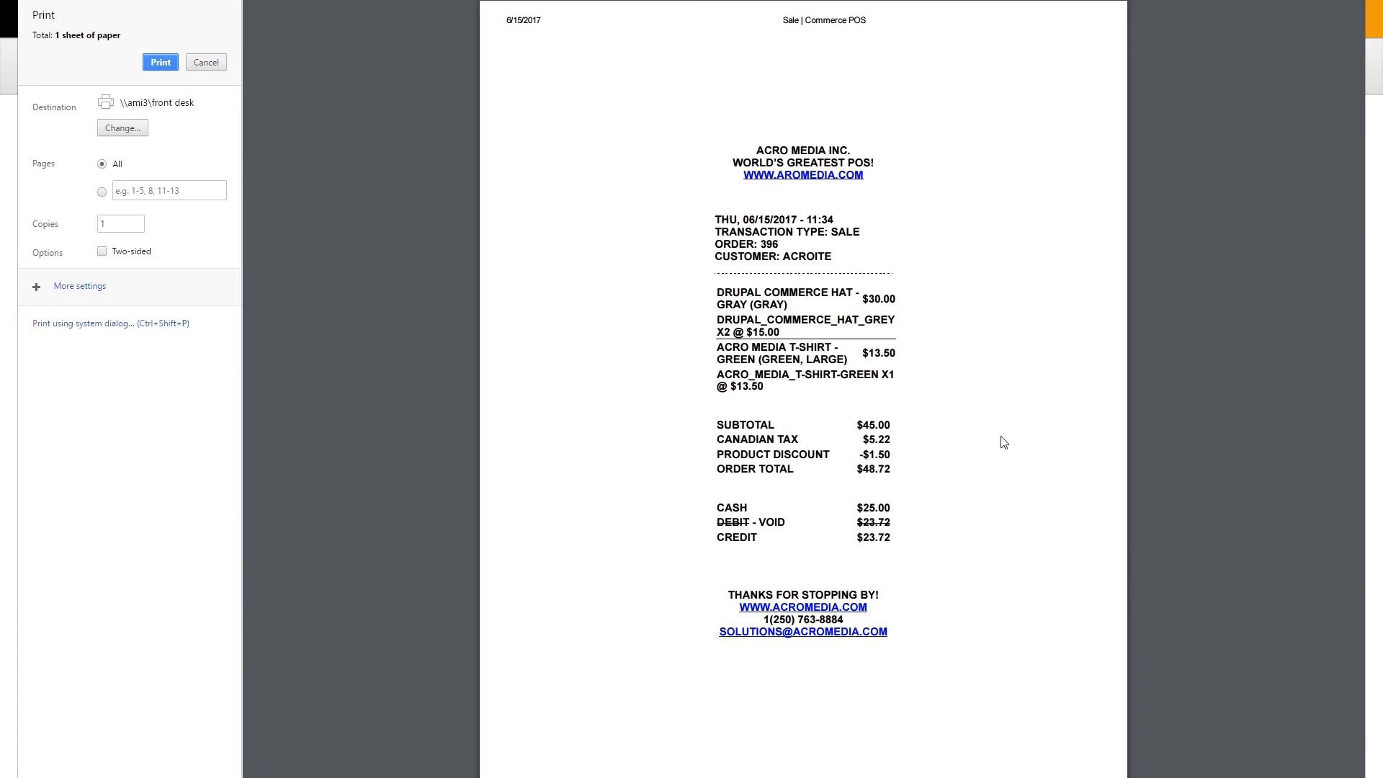
Step: Cancel the receipt print preview and switch to the Return screen
{"action": "left_click", "coordinate": [202, 62]}
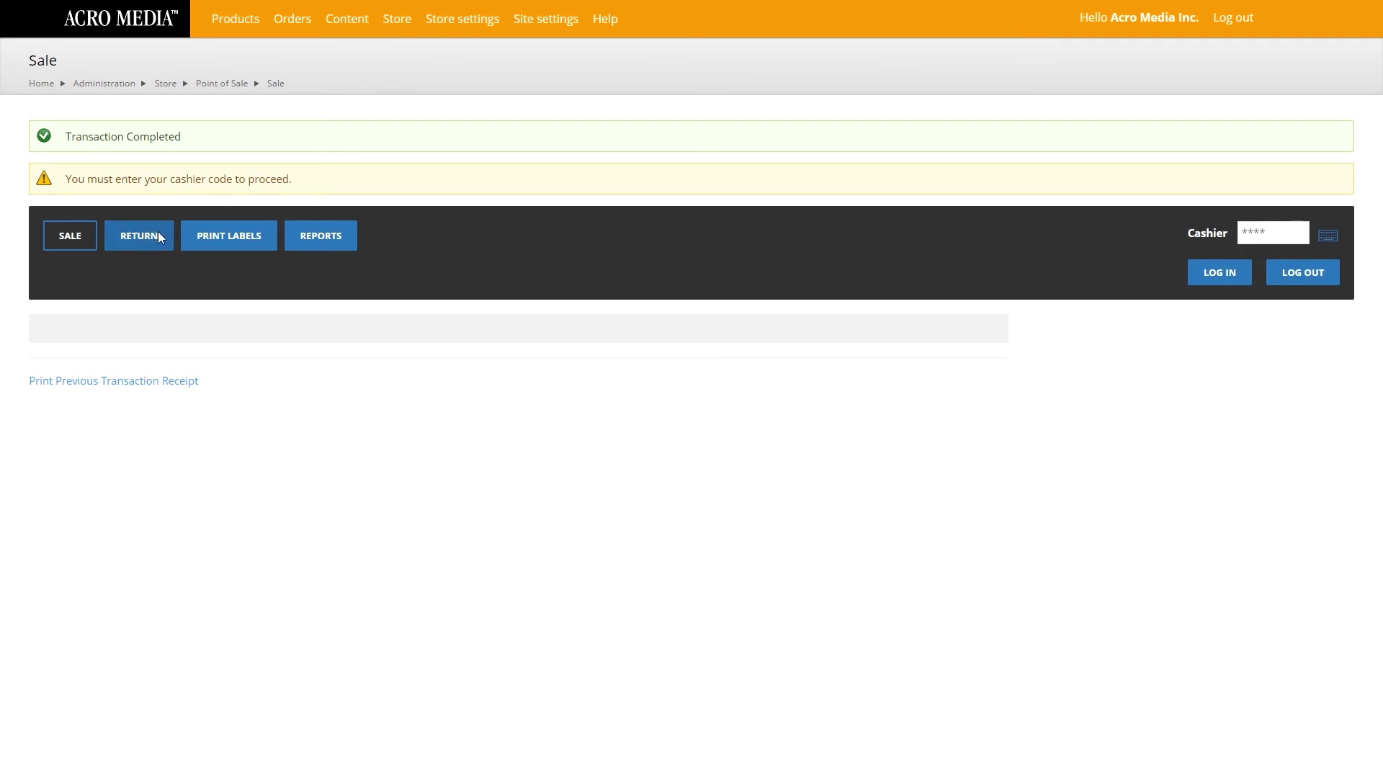
{"action": "left_click", "coordinate": [149, 239]}
Step: Log the cashier back in on the Return screen and open the end-of-day report
{"action": "type", "text": "1234"}
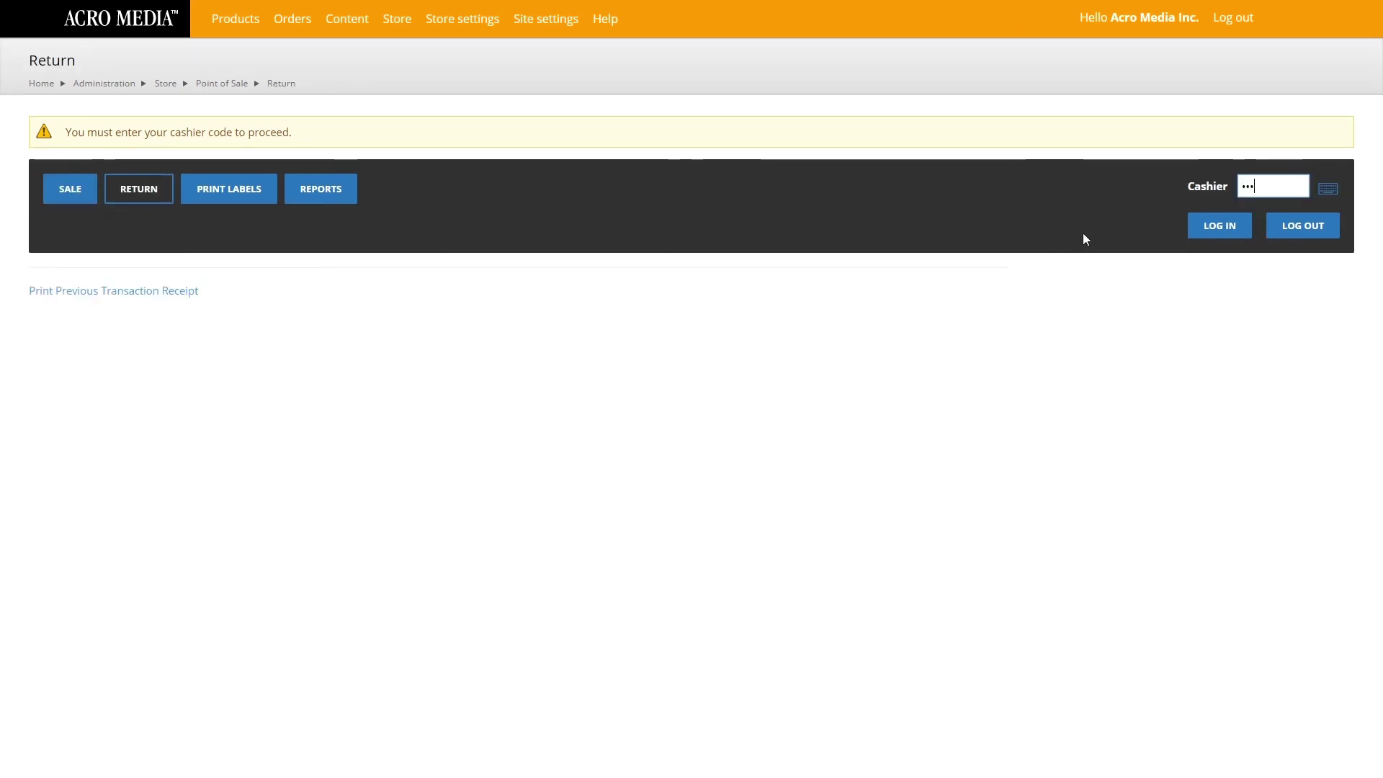
{"action": "key", "text": "Return"}
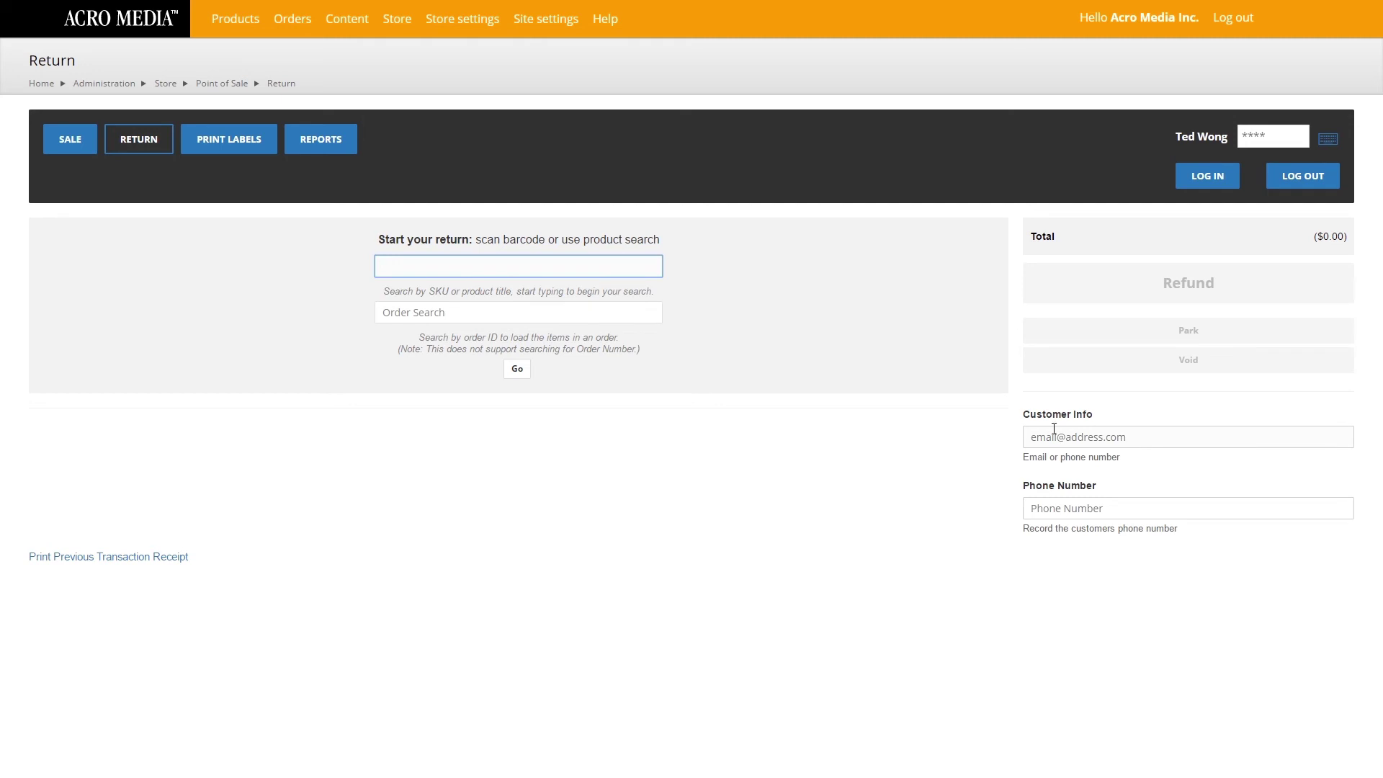
{"action": "left_click", "coordinate": [317, 141]}
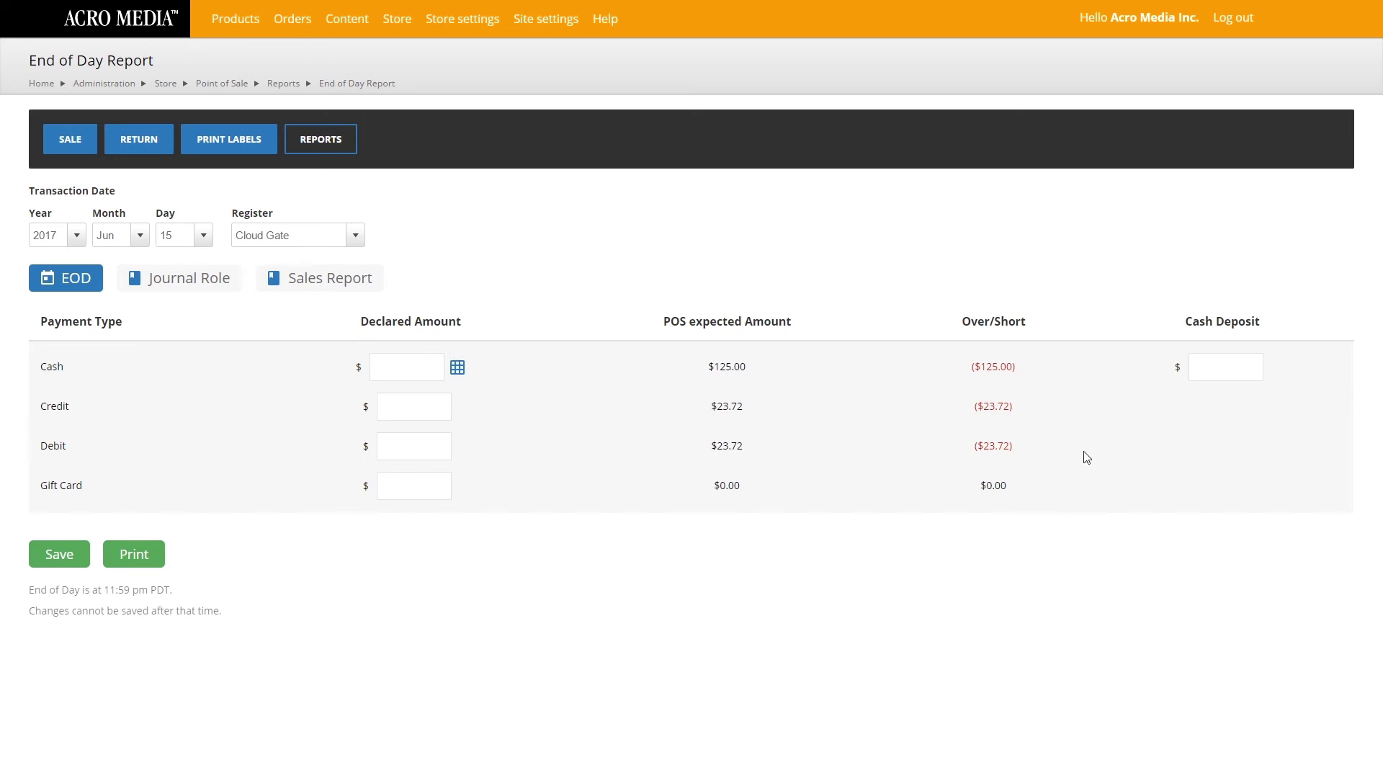
Step: Declare $125 cash and $23.72 credit, correcting a mistyped 22.72 credit amount
{"action": "left_click", "coordinate": [429, 377]}
{"action": "type", "text": "125"}
{"action": "left_click", "coordinate": [443, 411]}
{"action": "type", "text": "22.72"}
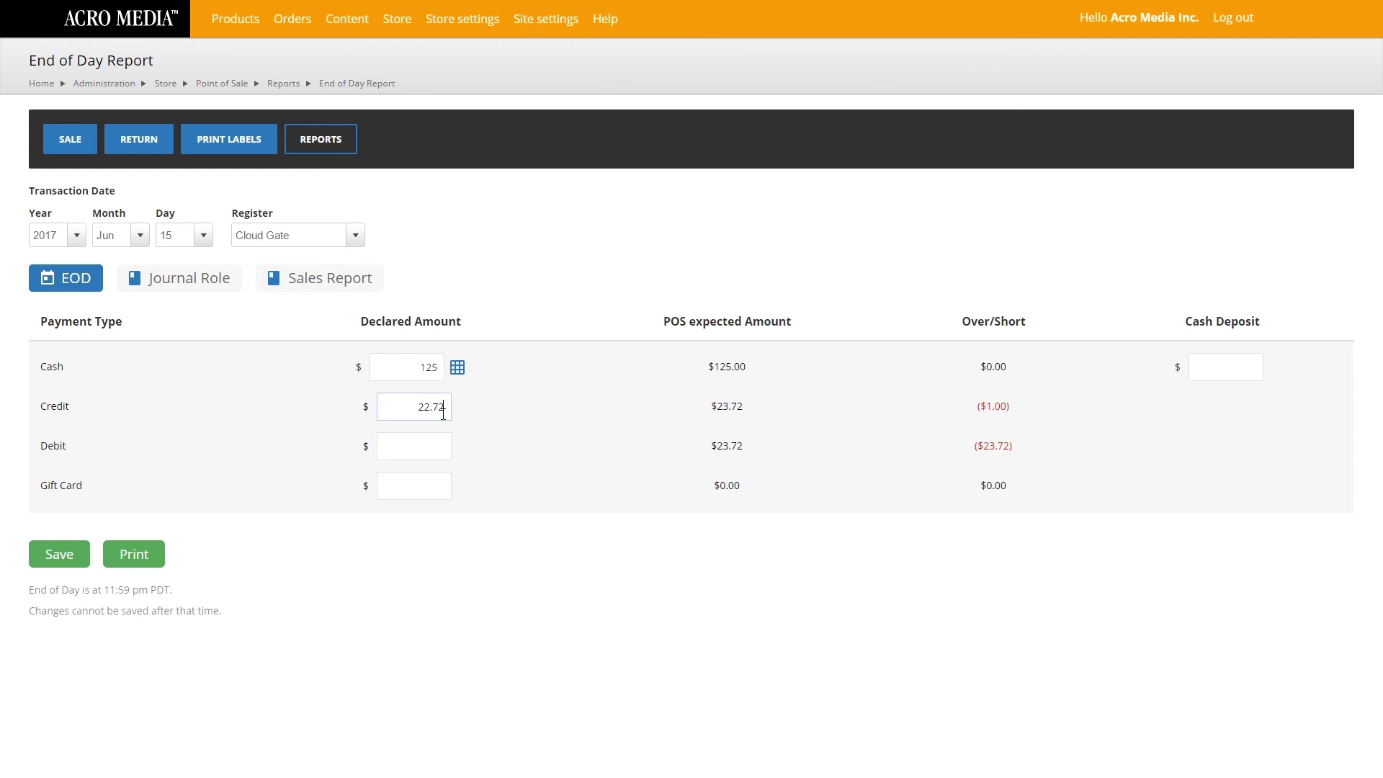
{"action": "left_click", "coordinate": [971, 418]}
{"action": "left_click", "coordinate": [431, 407]}
{"action": "double_click", "coordinate": [431, 407]}
{"action": "type", "text": "23.72"}
{"action": "left_click", "coordinate": [175, 286]}
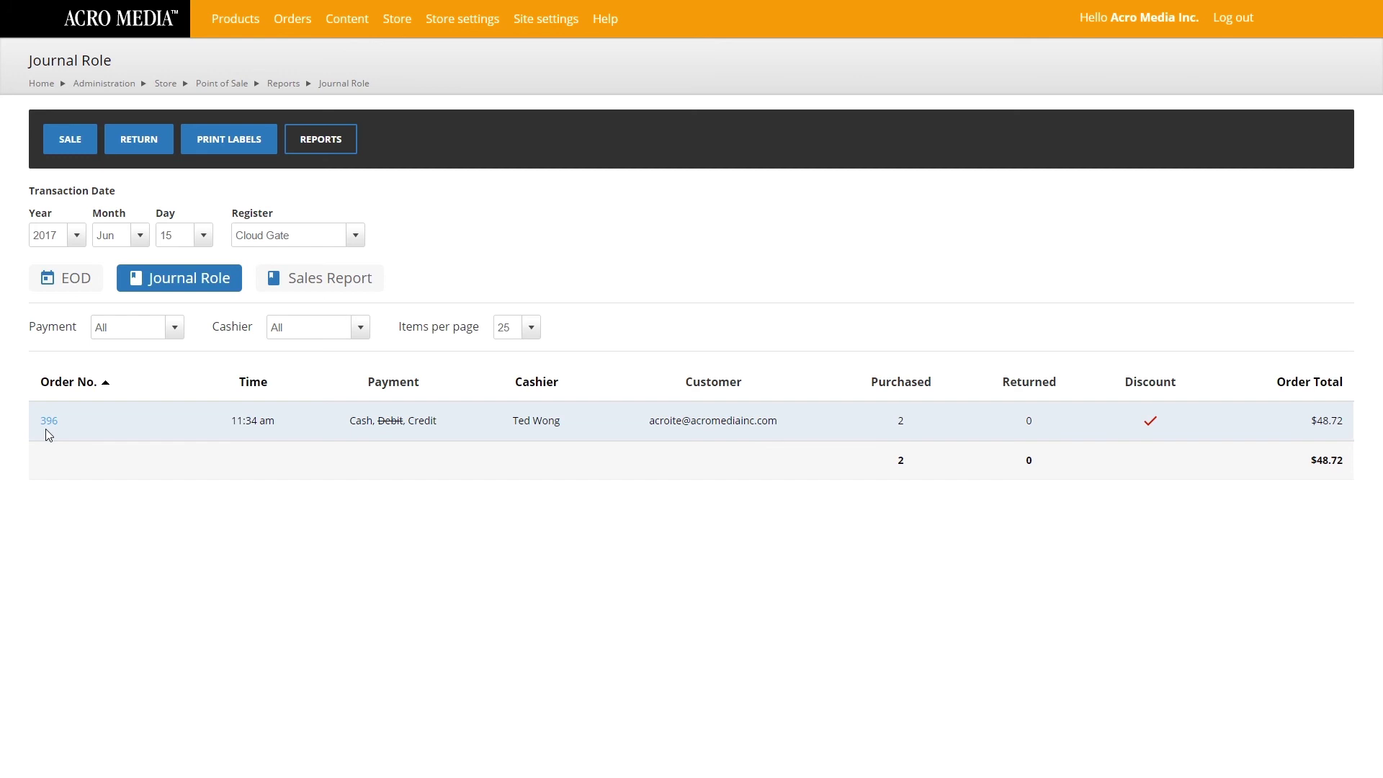
Step: Review order 396's details, switch the journal to the Palm Bay register, then return to Sale
{"action": "mouse_move", "coordinate": [50, 428]}
{"action": "scroll", "coordinate": [627, 416], "scroll_direction": "down", "scroll_amount": 1}
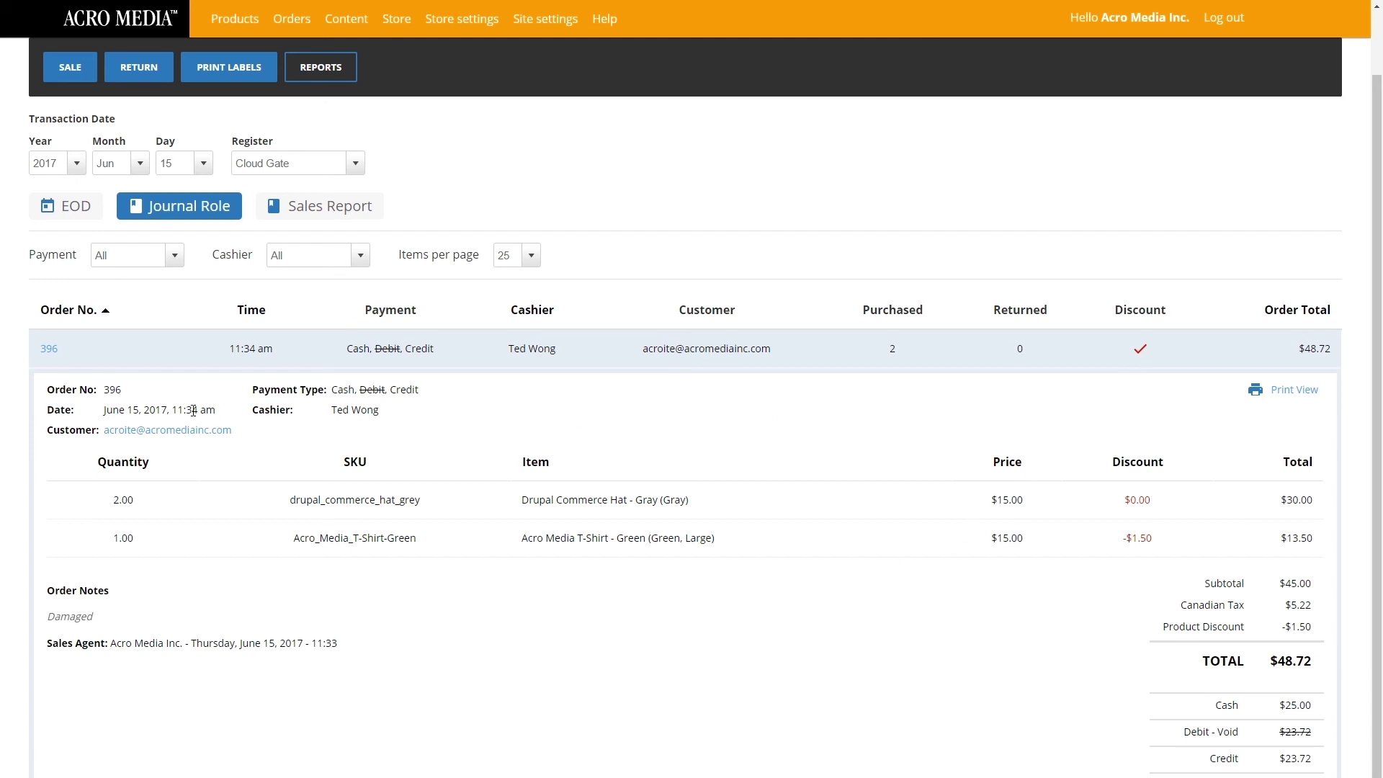
{"action": "left_click", "coordinate": [49, 349]}
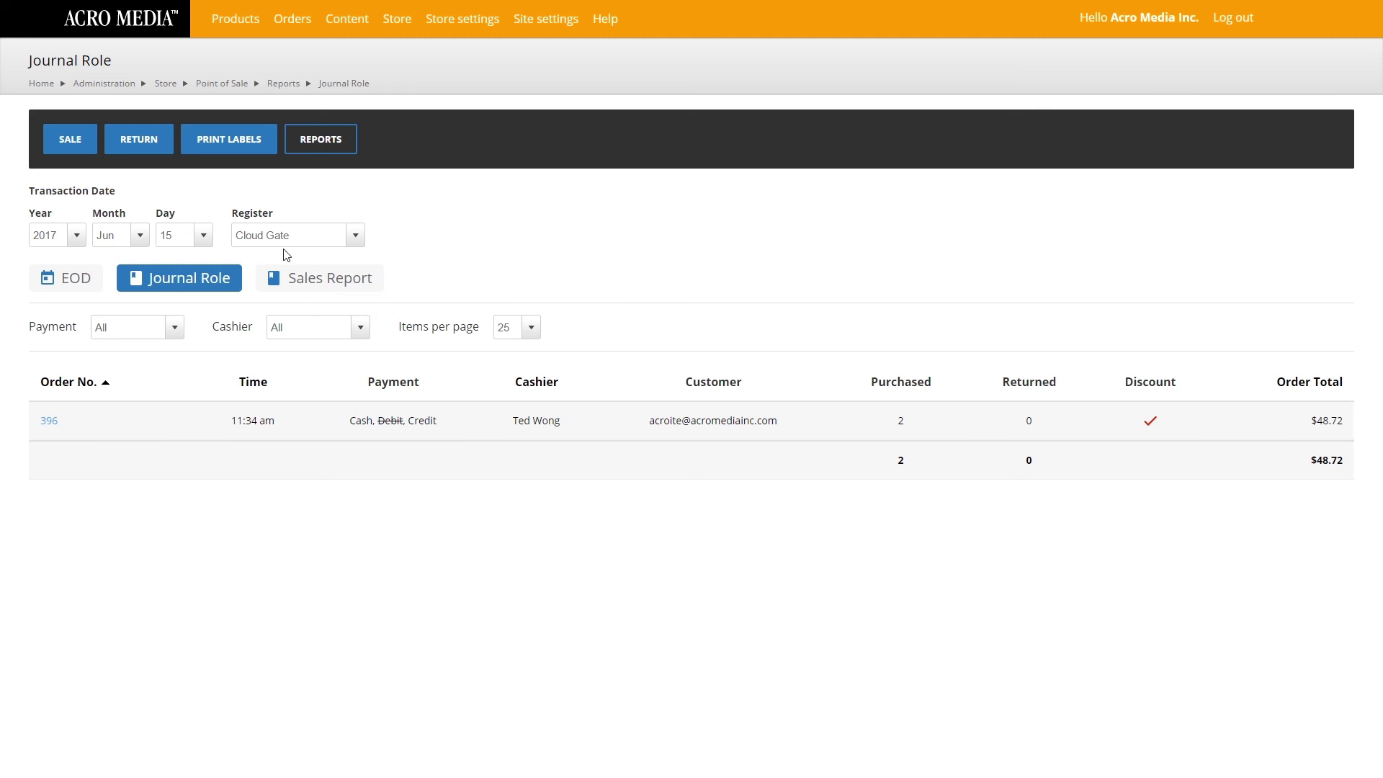
{"action": "left_click", "coordinate": [353, 235]}
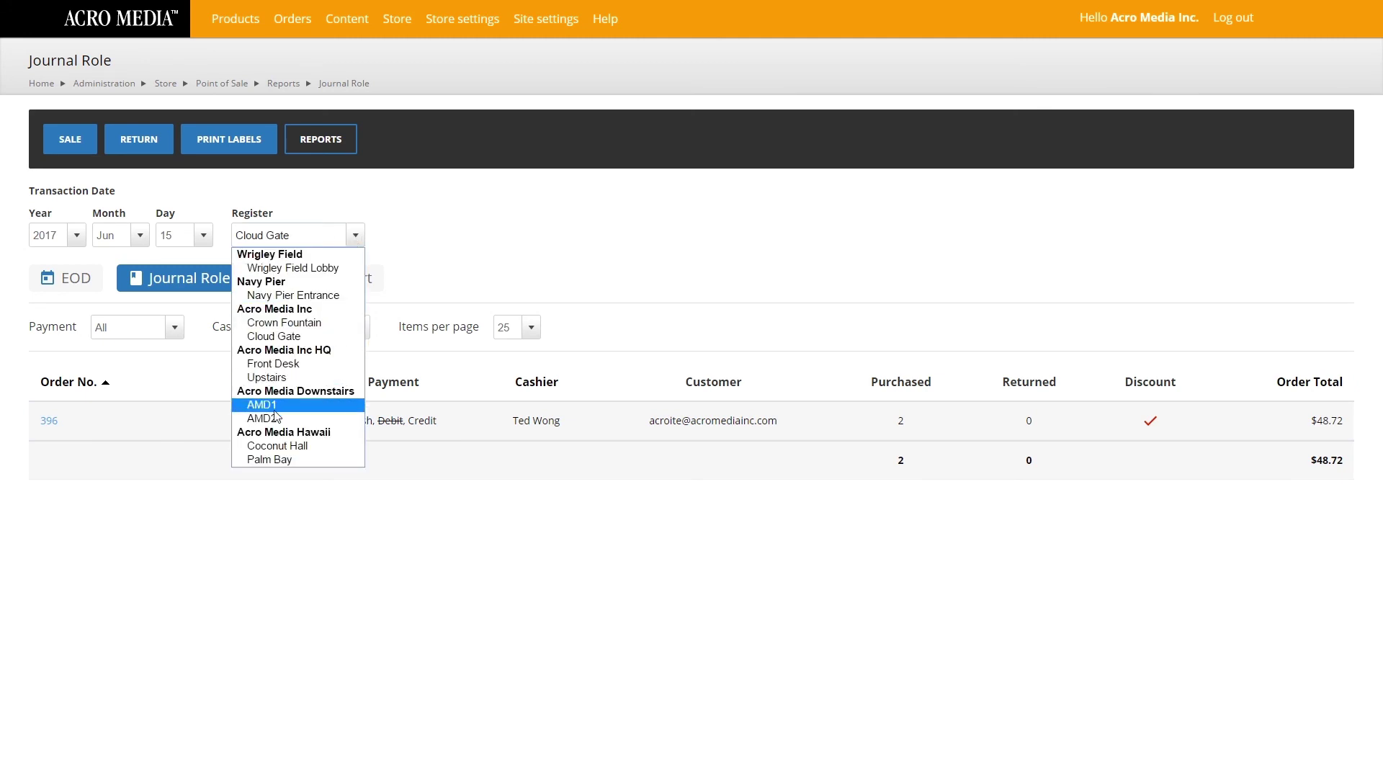
{"action": "left_click", "coordinate": [286, 460]}
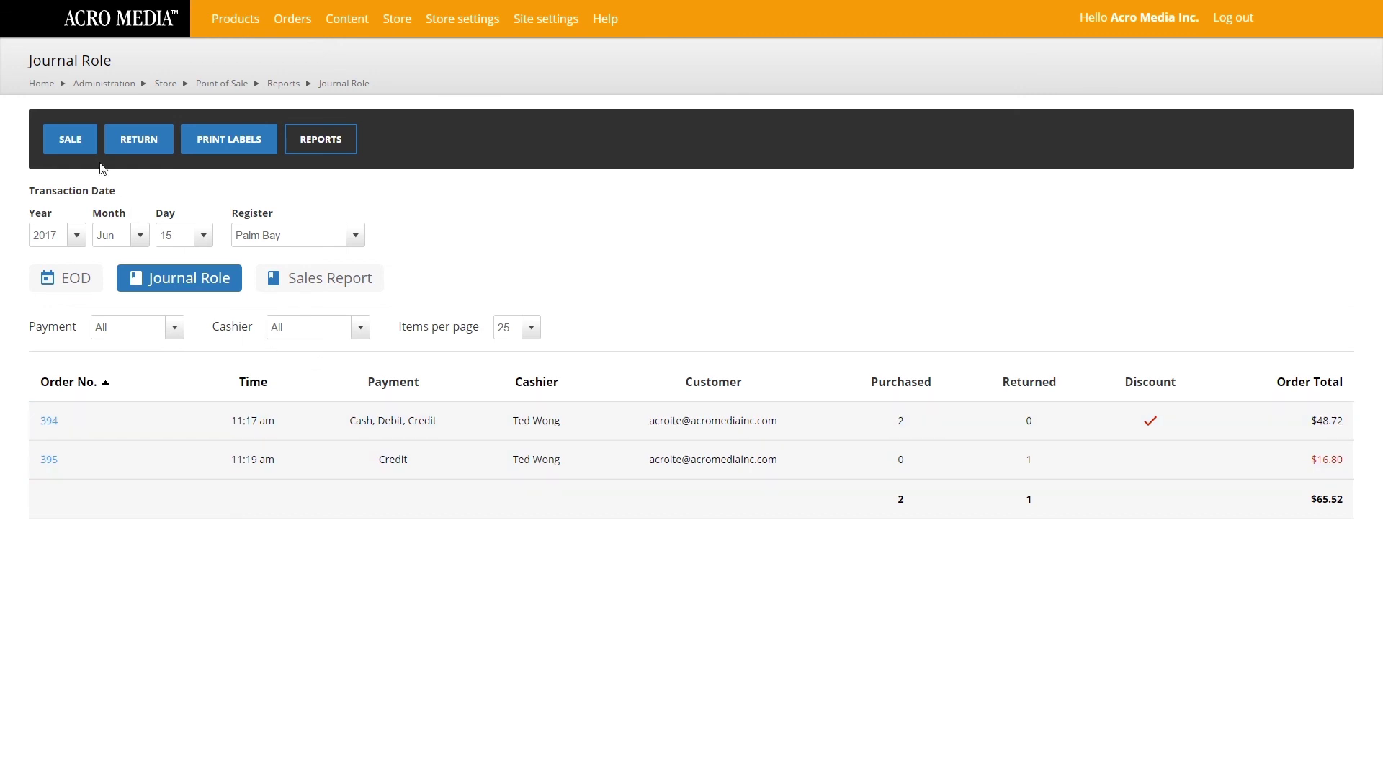
{"action": "left_click", "coordinate": [80, 140]}
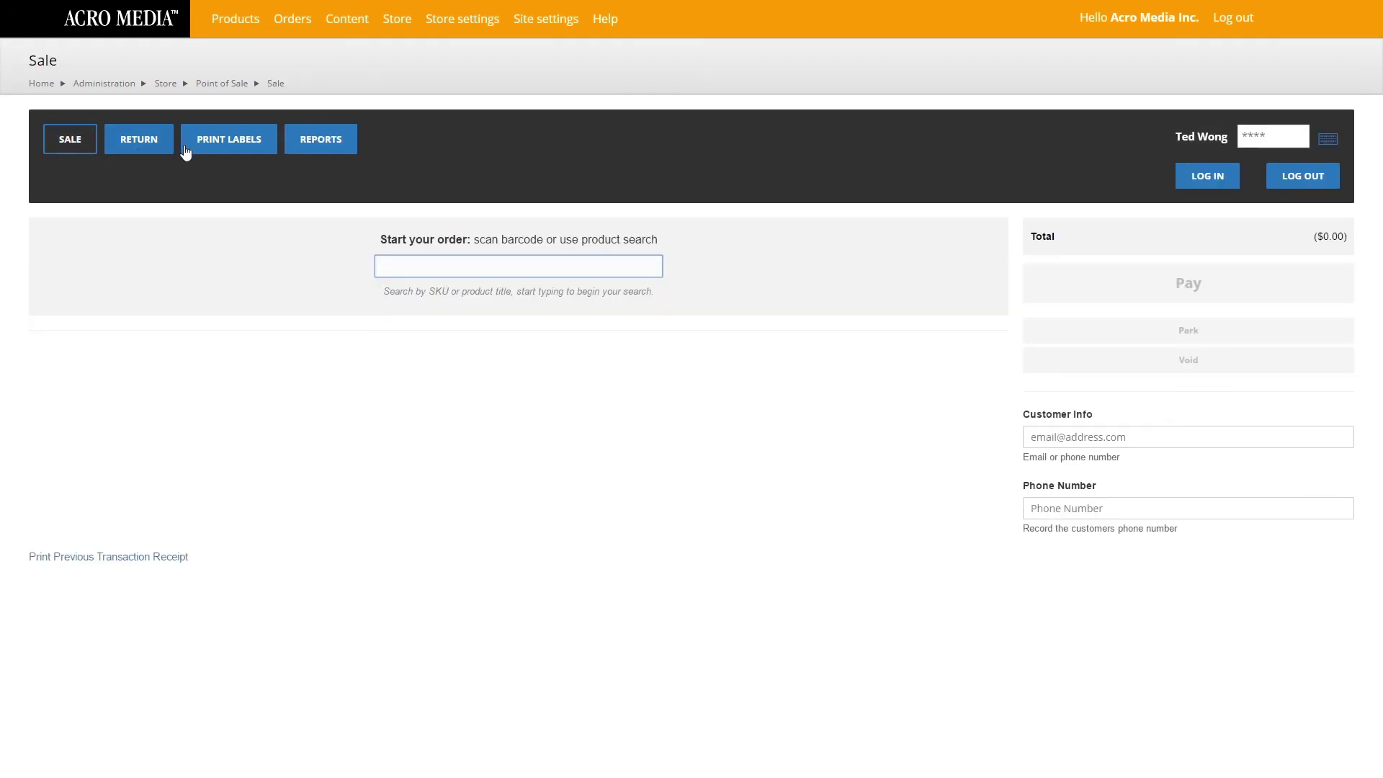